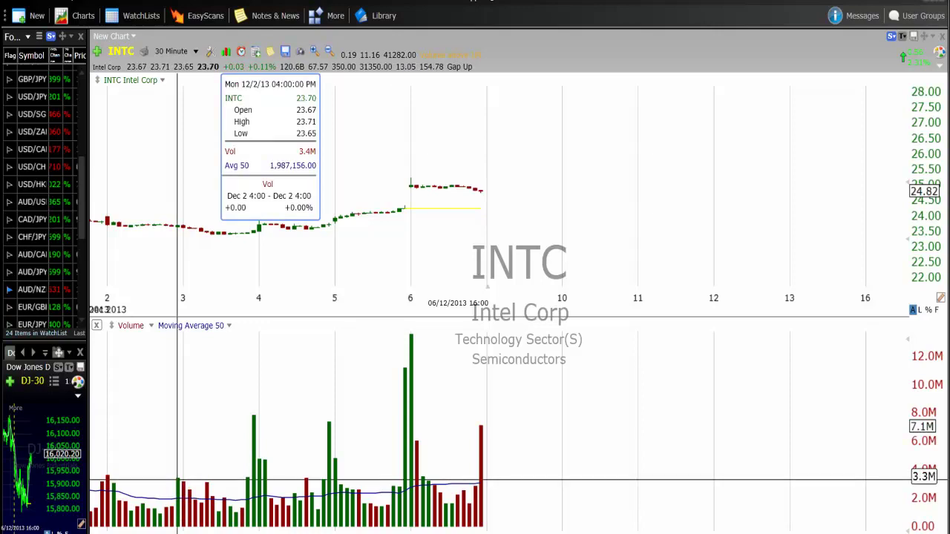
# - Inspect the price and volume data of the final 30-minute bar on December 2 in the INTC chart
pyautogui.click(177, 478)
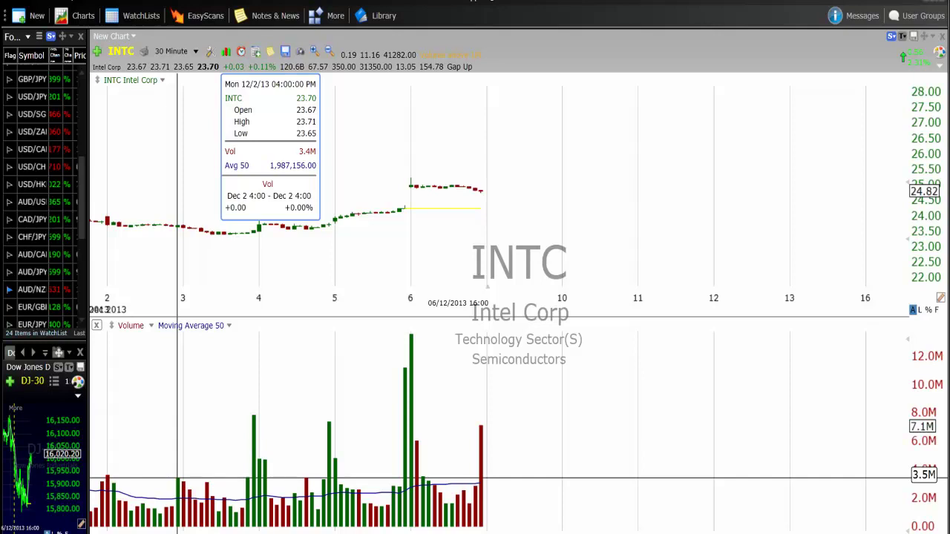
pyautogui.moveTo(177, 478); pyautogui.dragTo(171, 445)
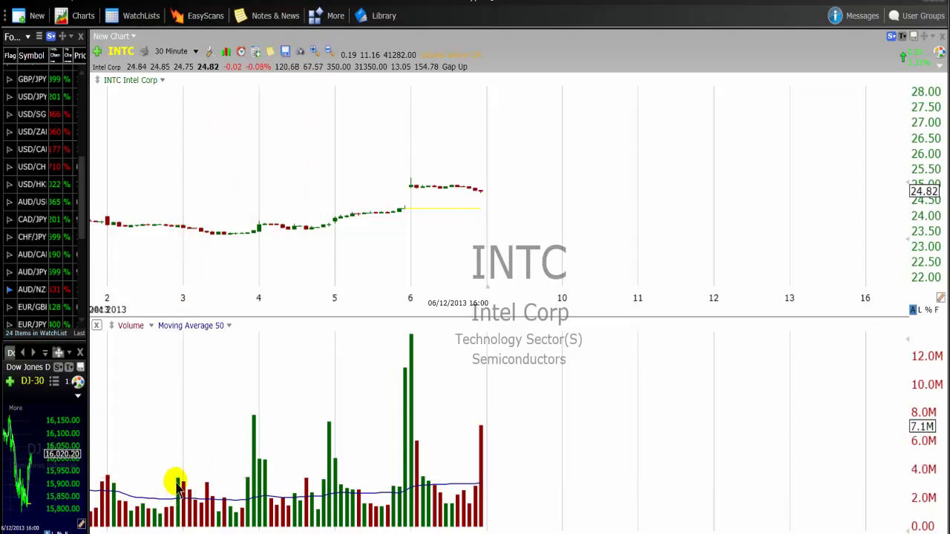
pyautogui.moveTo(177, 480); pyautogui.dragTo(177, 472)
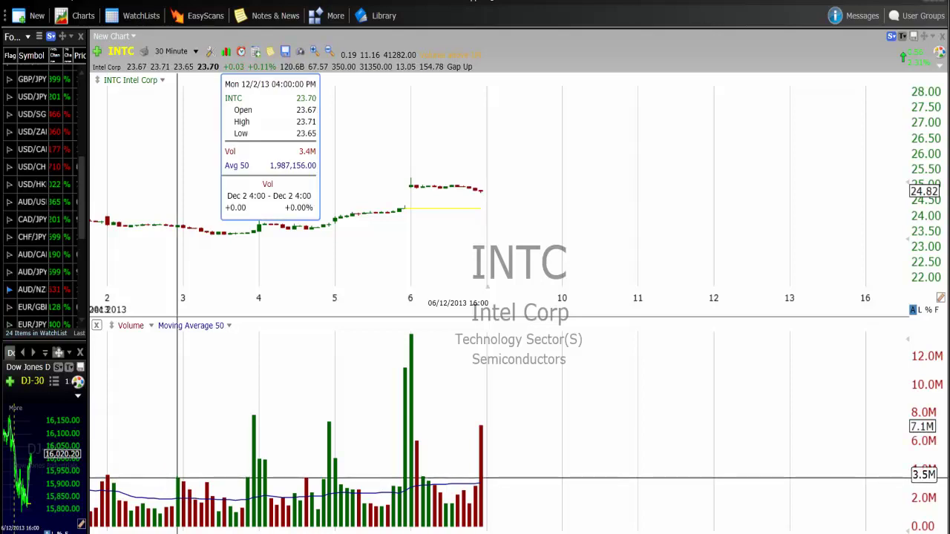
pyautogui.moveTo(177, 473)
pyautogui.mouseDown()
pyautogui.moveTo(677, 462)
pyautogui.moveTo(928, 481)
pyautogui.moveTo(914, 484)
pyautogui.mouseUp()
pyautogui.click(194, 493)
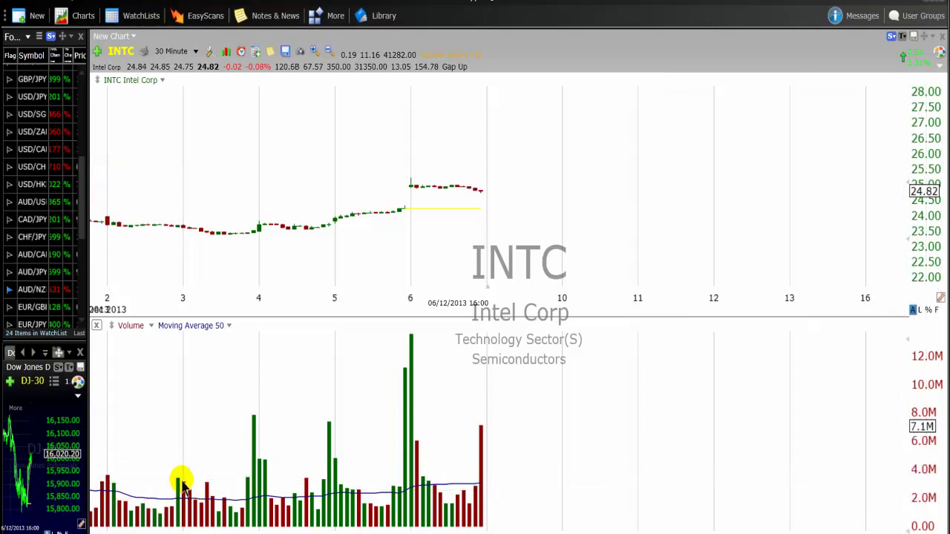
pyautogui.moveTo(179, 480); pyautogui.dragTo(177, 477)
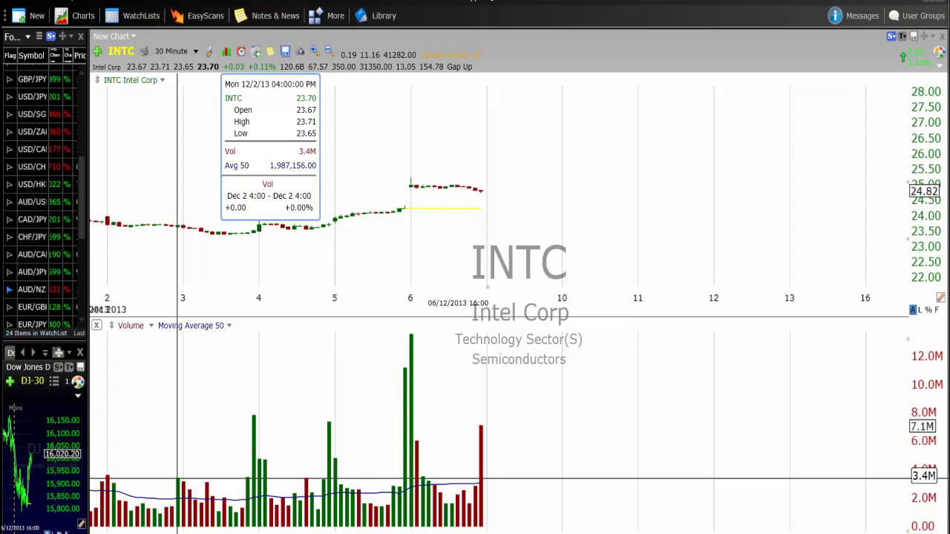
pyautogui.moveTo(178, 478); pyautogui.dragTo(179, 460)
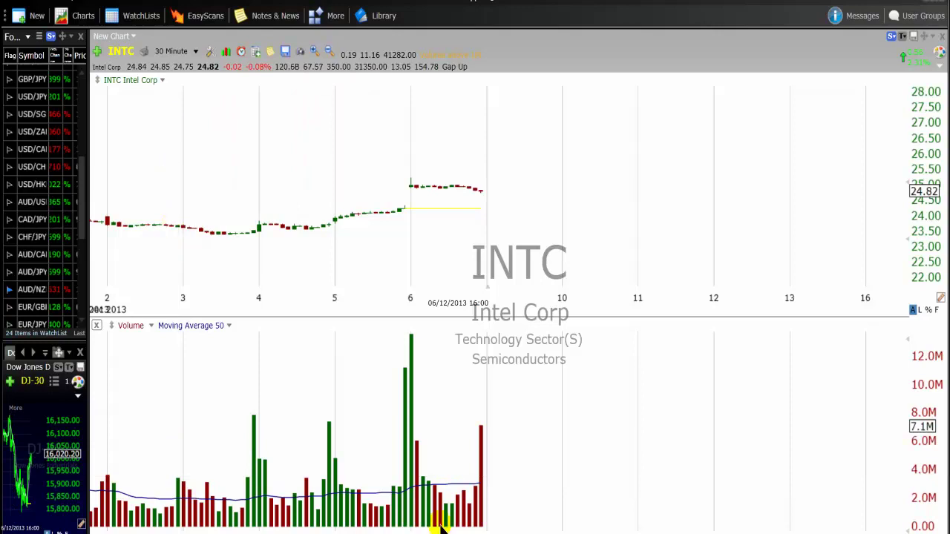
# - Place a vertical line through the December 2 closing candle in the price chart and move the drawing tools out of the way
pyautogui.press('space')
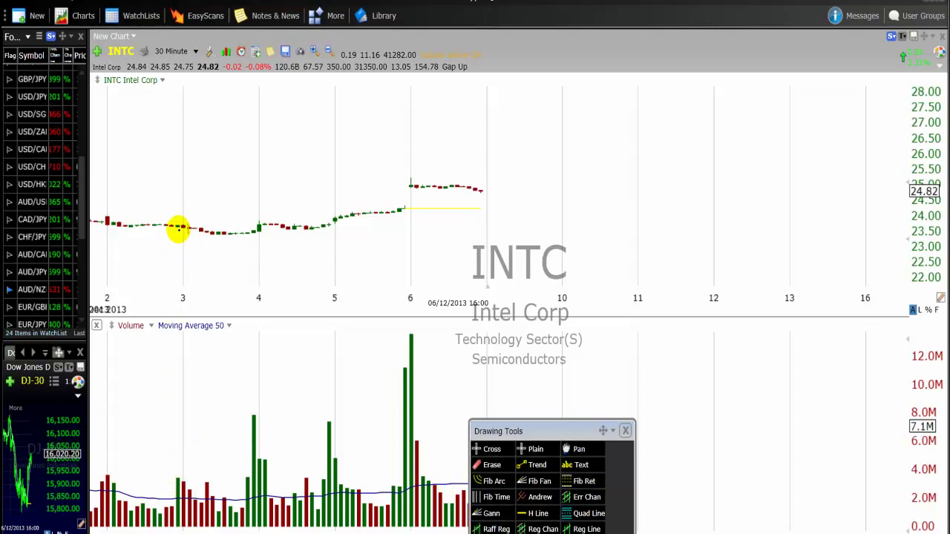
pyautogui.click(177, 229)
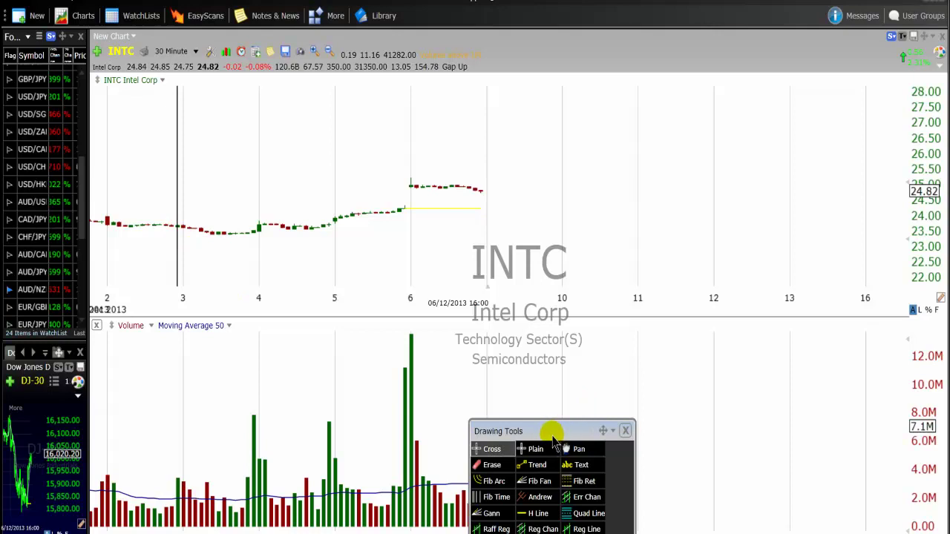
pyautogui.moveTo(553, 437)
pyautogui.mouseDown()
pyautogui.moveTo(669, 430)
pyautogui.moveTo(701, 533)
pyautogui.mouseUp()
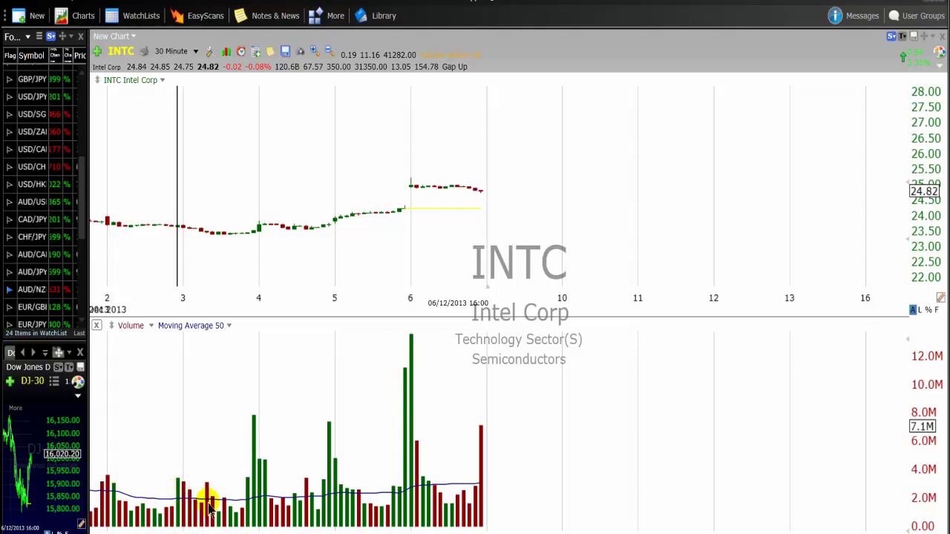
# - Check the December 2 closing volume bar against the 50-period moving average of volume
pyautogui.click(177, 490)
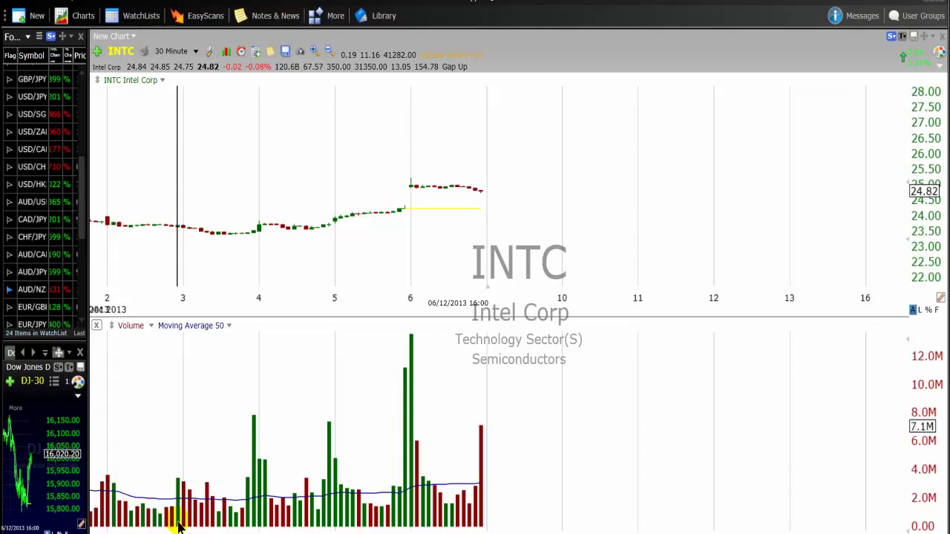
pyautogui.moveTo(178, 526); pyautogui.dragTo(178, 479)
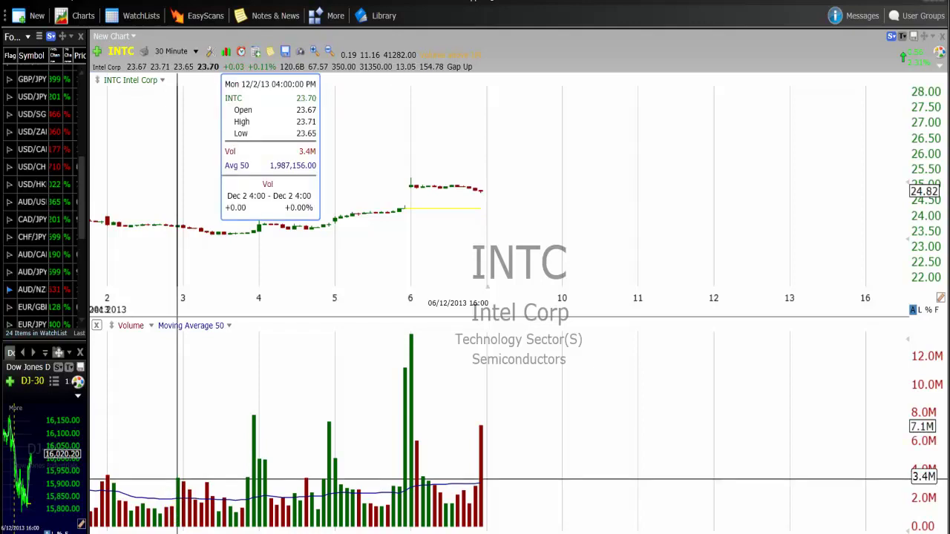
pyautogui.moveTo(178, 479); pyautogui.dragTo(166, 492)
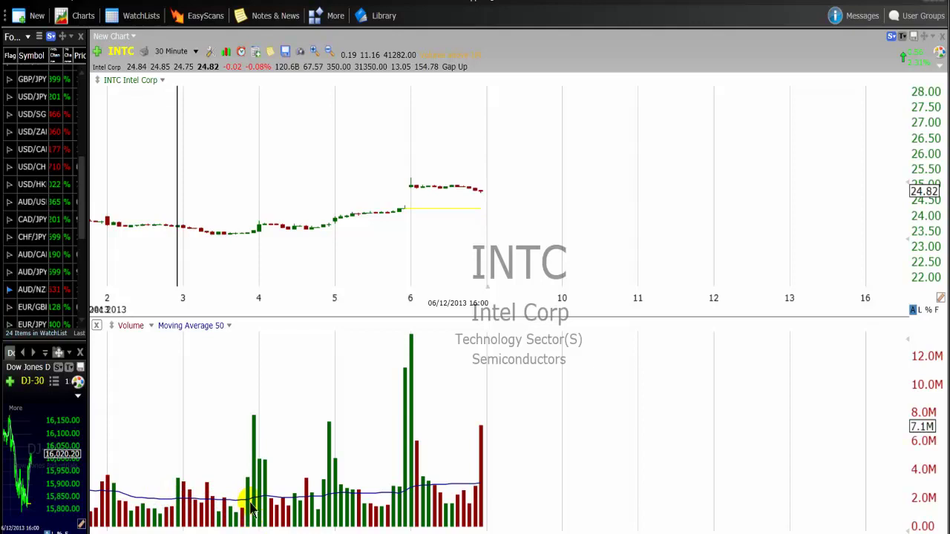
# - Inspect the closing volume bar of December 3 and move the vertical line onto that day's closing candle
pyautogui.click(254, 418)
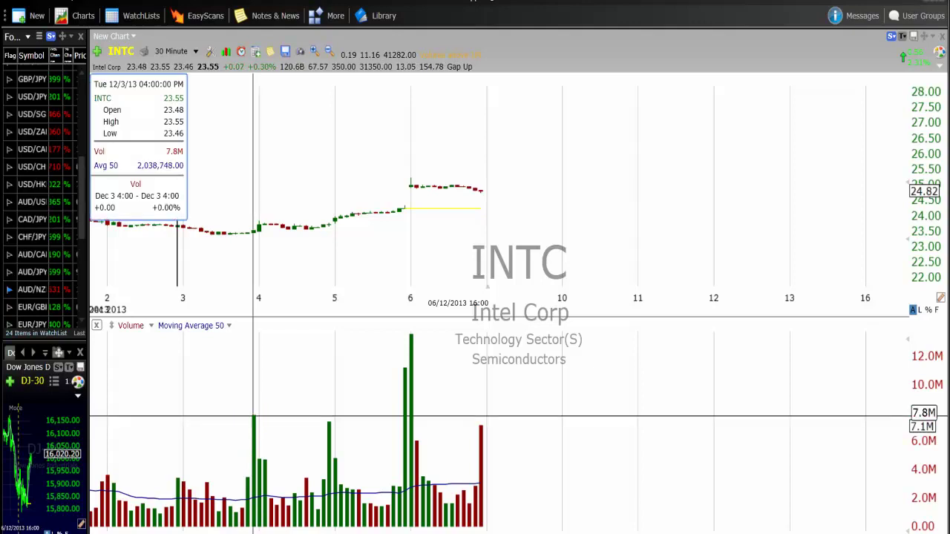
pyautogui.click(251, 420)
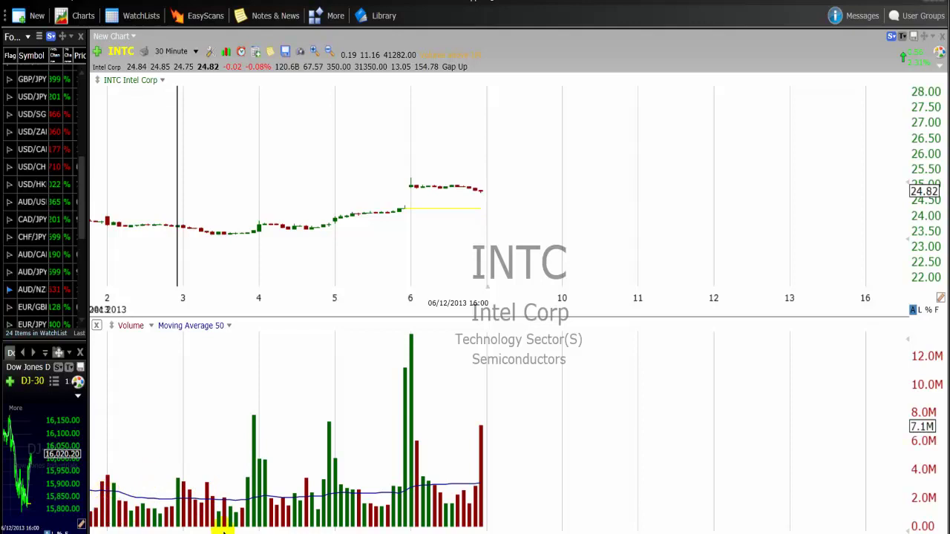
pyautogui.click(254, 420)
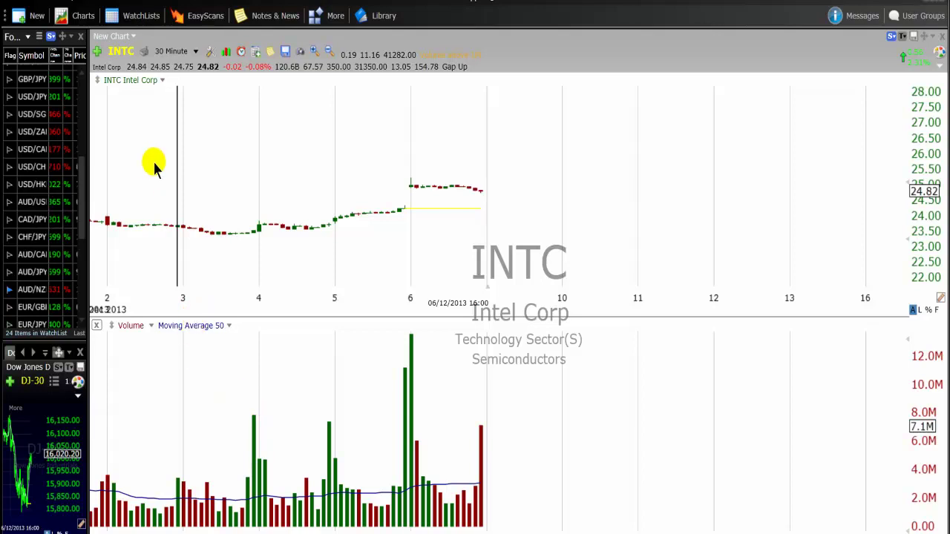
pyautogui.moveTo(177, 174); pyautogui.dragTo(250, 191)
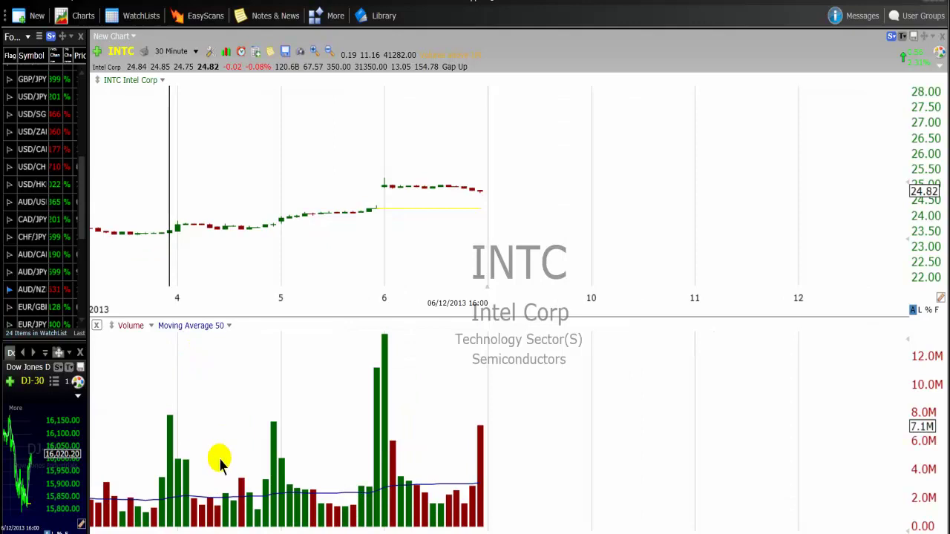
# - Draw a short, nearly horizontal trend line at the high of the December 3 closing candle and adjust its position
pyautogui.moveTo(623, 393); pyautogui.dragTo(621, 396)
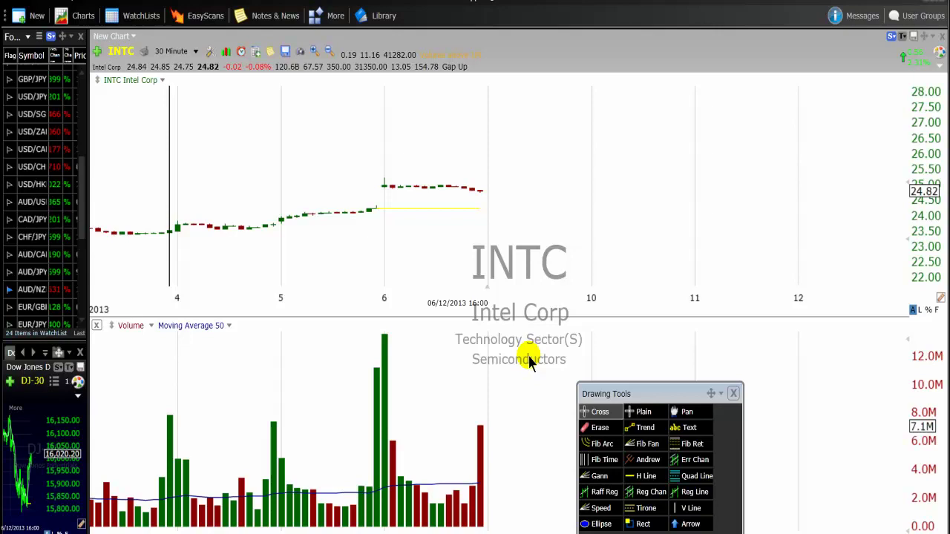
pyautogui.click(640, 428)
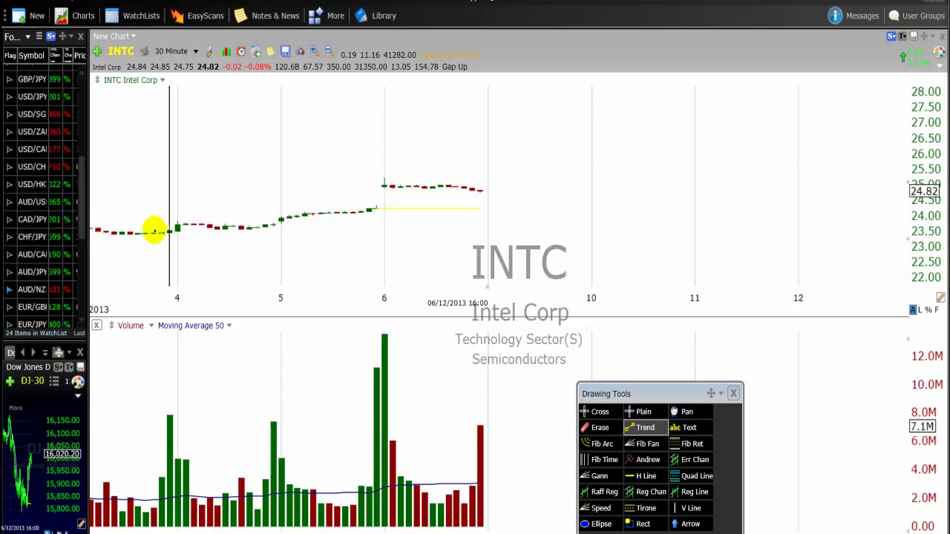
pyautogui.moveTo(154, 231); pyautogui.dragTo(236, 227)
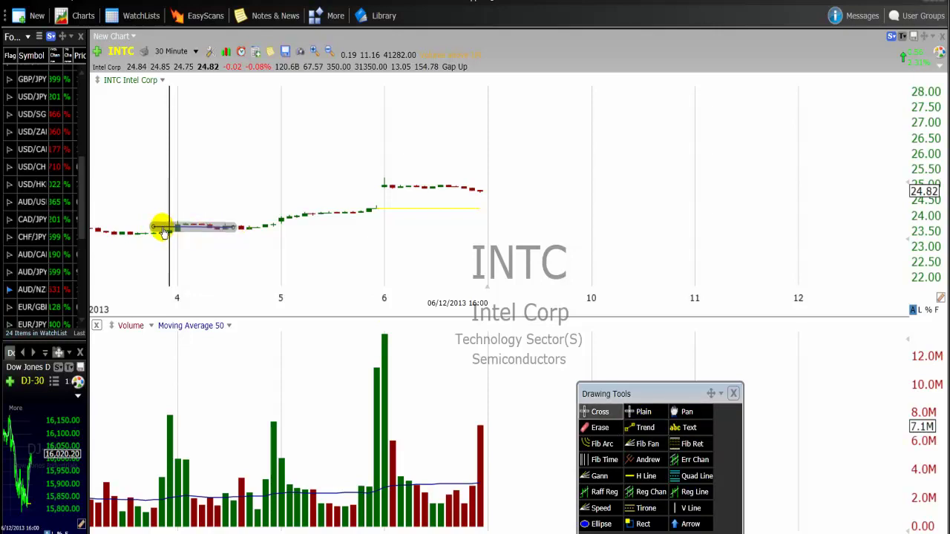
pyautogui.moveTo(161, 229); pyautogui.dragTo(155, 235)
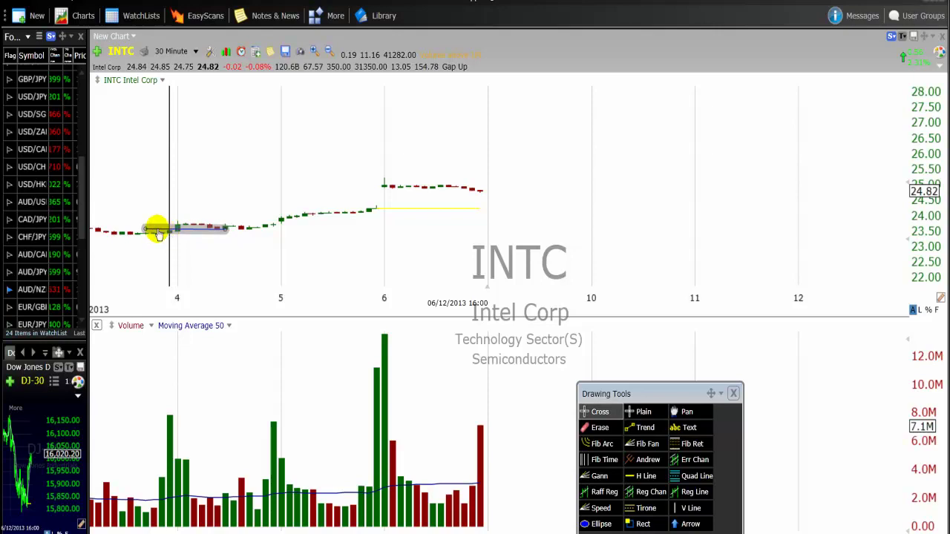
pyautogui.moveTo(195, 234); pyautogui.dragTo(191, 233)
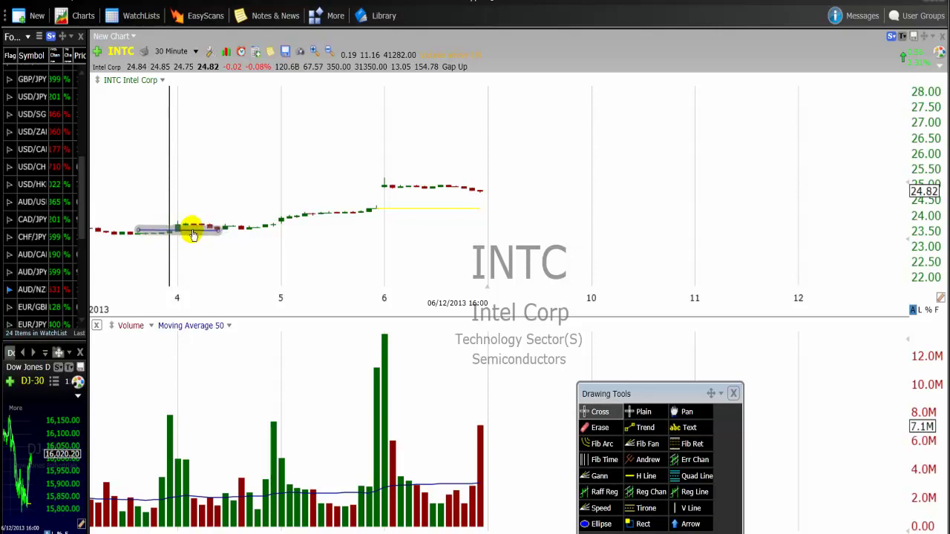
pyautogui.click(190, 268)
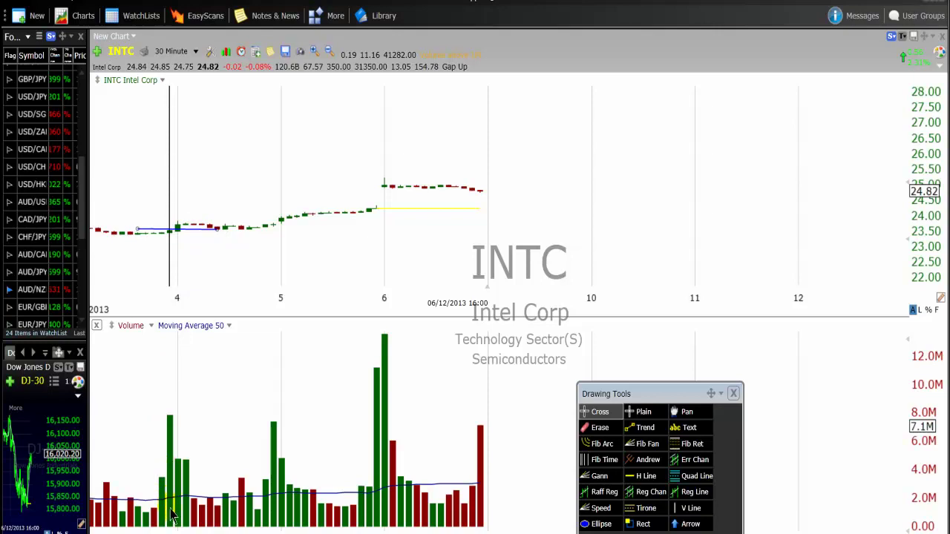
# - Examine the December 3 closing volume bar together with the matching candle marked by the trend line
pyautogui.moveTo(170, 464)
pyautogui.mouseDown()
pyautogui.moveTo(170, 399)
pyautogui.moveTo(169, 424)
pyautogui.mouseUp()
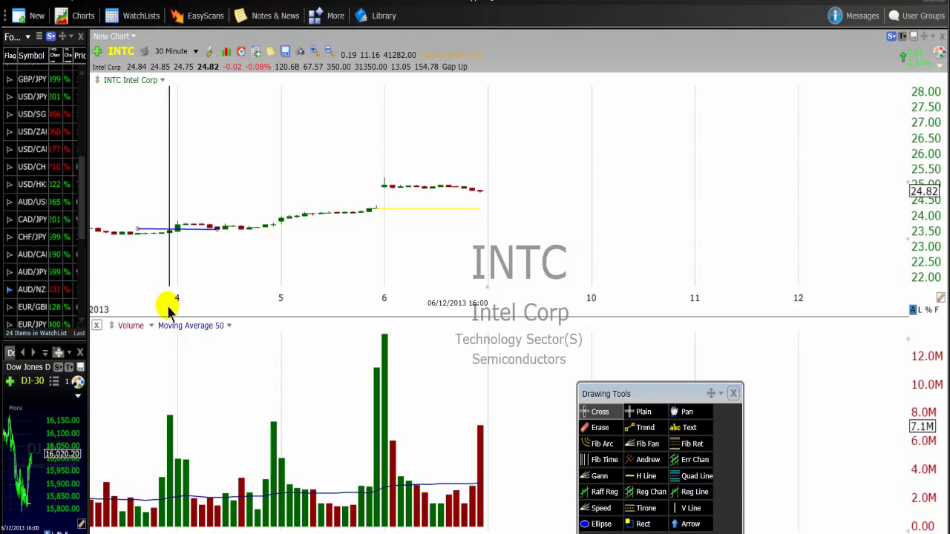
pyautogui.click(170, 232)
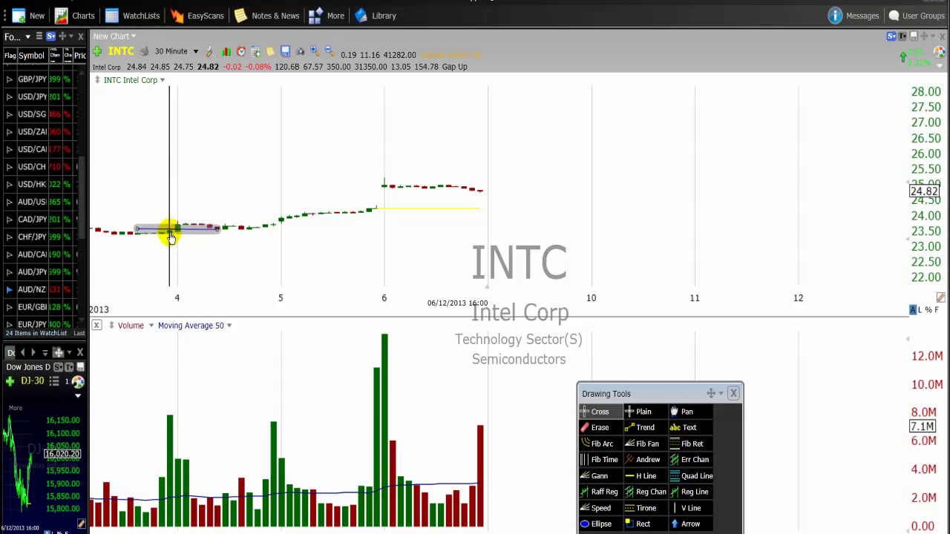
pyautogui.click(176, 236)
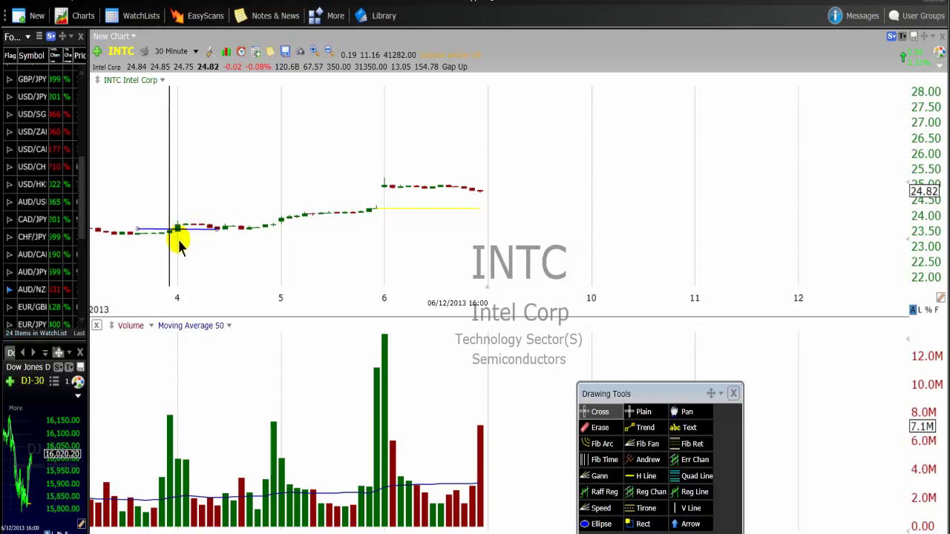
pyautogui.click(189, 233)
pyautogui.moveTo(194, 233); pyautogui.dragTo(191, 234)
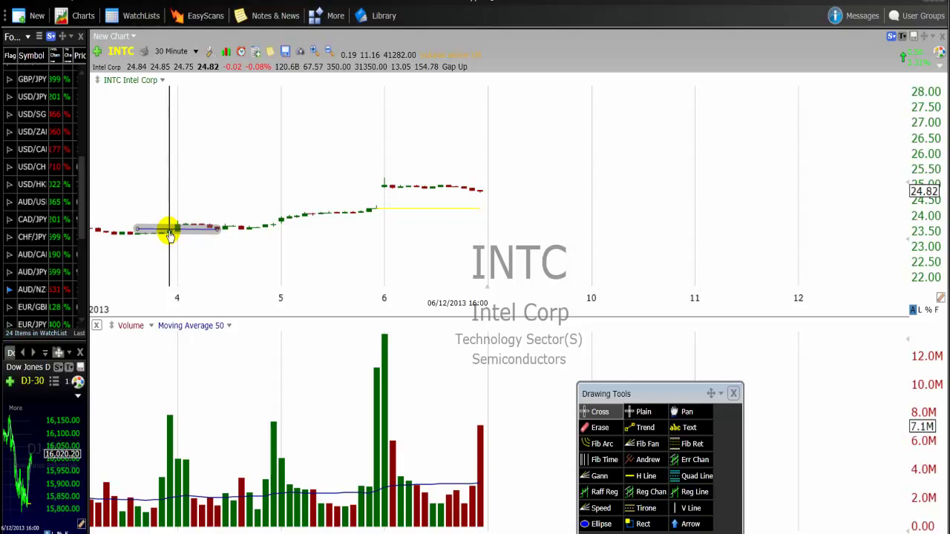
pyautogui.click(169, 235)
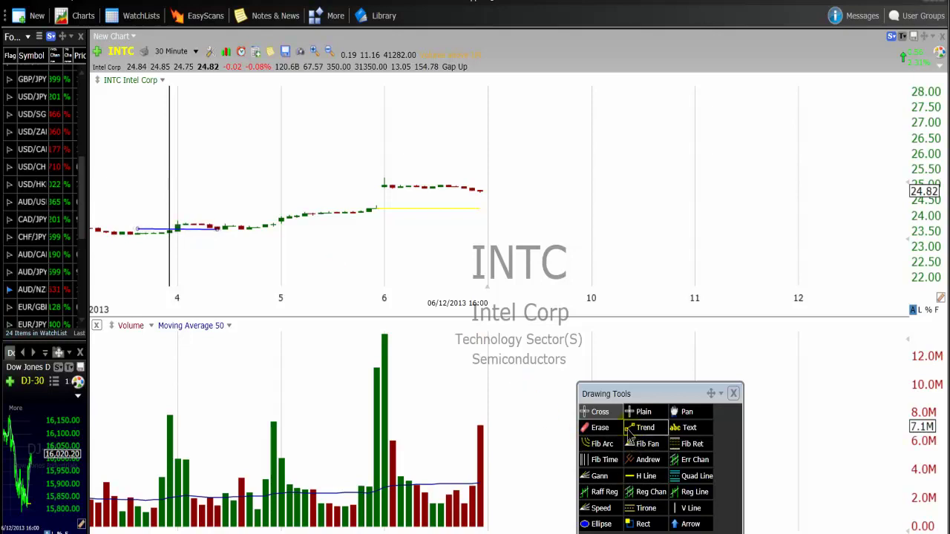
# - Draw a second trend line just below the first, starting at the low of the December 3 closing candle
pyautogui.click(630, 429)
pyautogui.moveTo(133, 233); pyautogui.dragTo(239, 237)
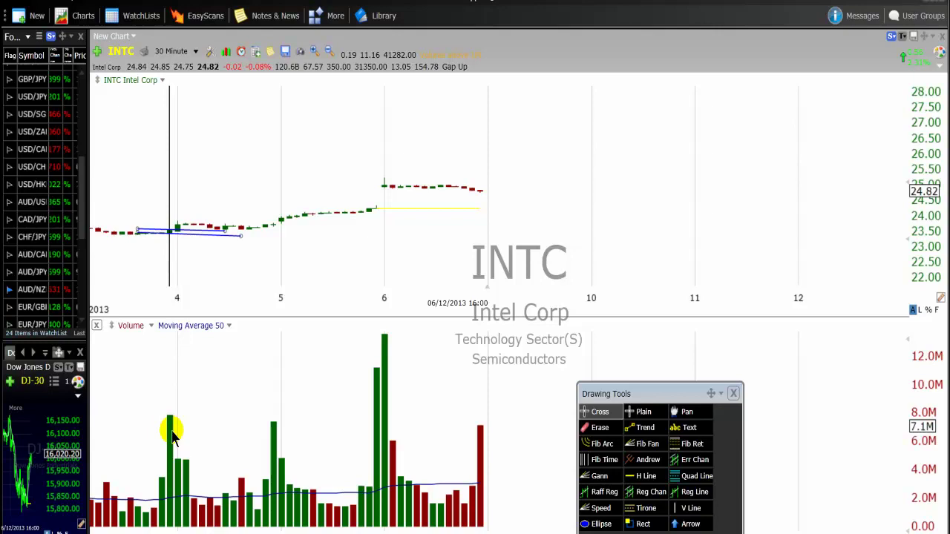
pyautogui.click(174, 228)
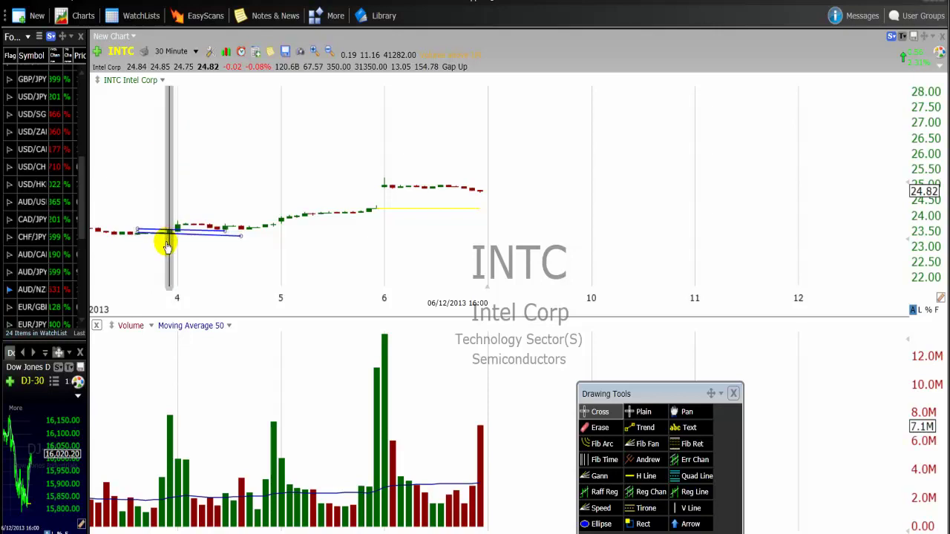
# - Move the vertical line from the December 3 closing candle to the closing candle of December 4
pyautogui.scroll(1, 148, 197)
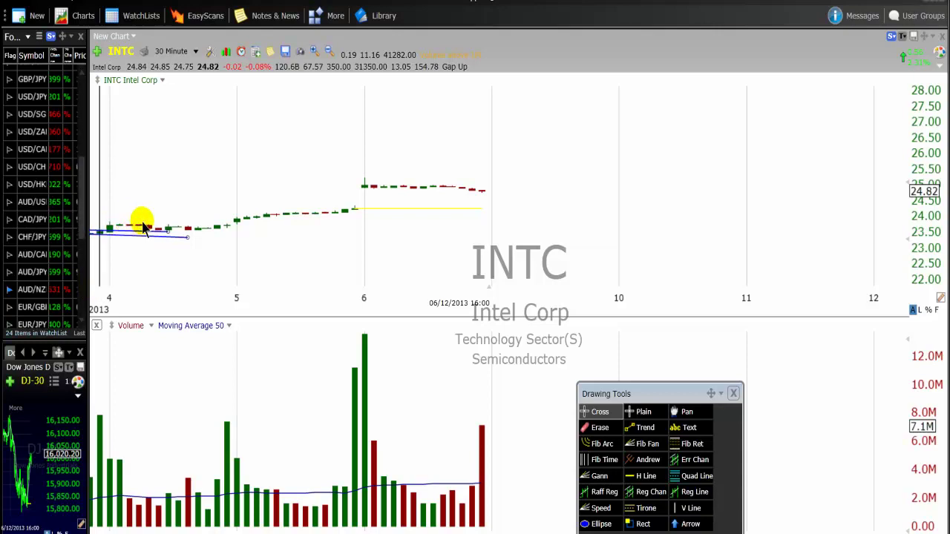
pyautogui.moveTo(94, 210); pyautogui.dragTo(134, 233)
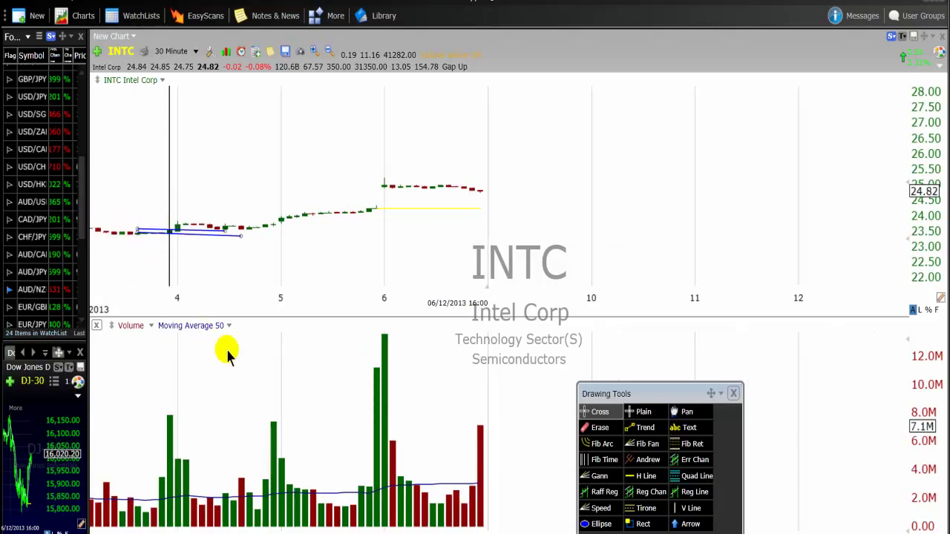
pyautogui.moveTo(167, 187); pyautogui.dragTo(273, 249)
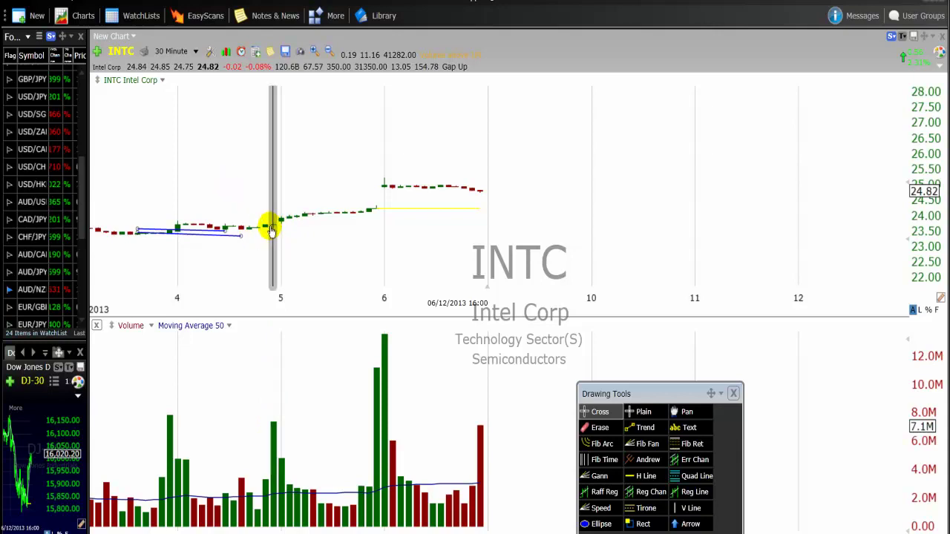
pyautogui.moveTo(243, 223)
pyautogui.mouseDown()
pyautogui.moveTo(245, 233)
pyautogui.moveTo(250, 227)
pyautogui.mouseUp()
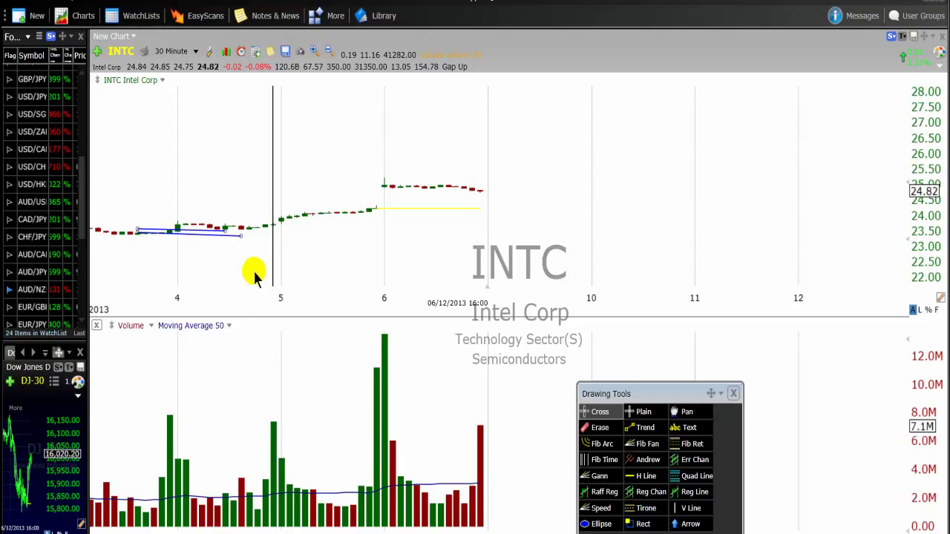
pyautogui.click(273, 222)
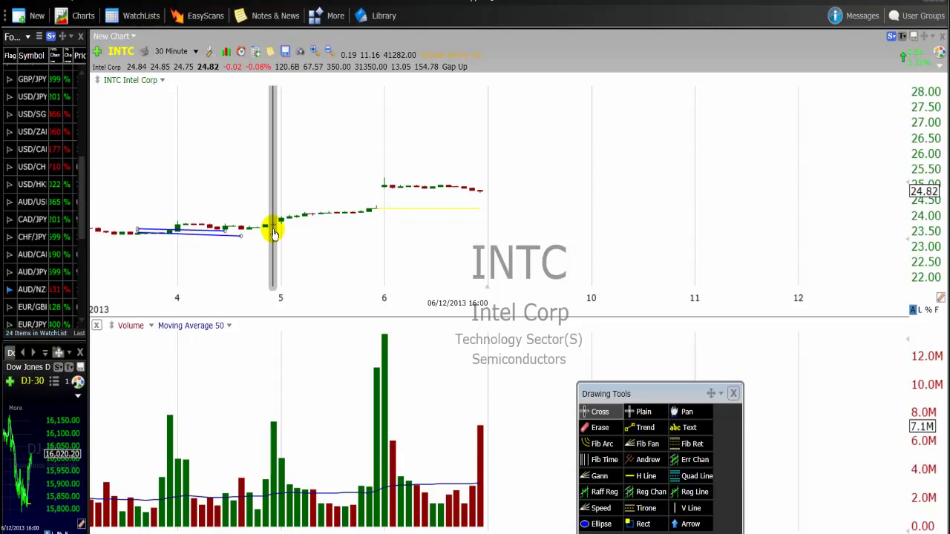
pyautogui.scroll(2, 216, 212)
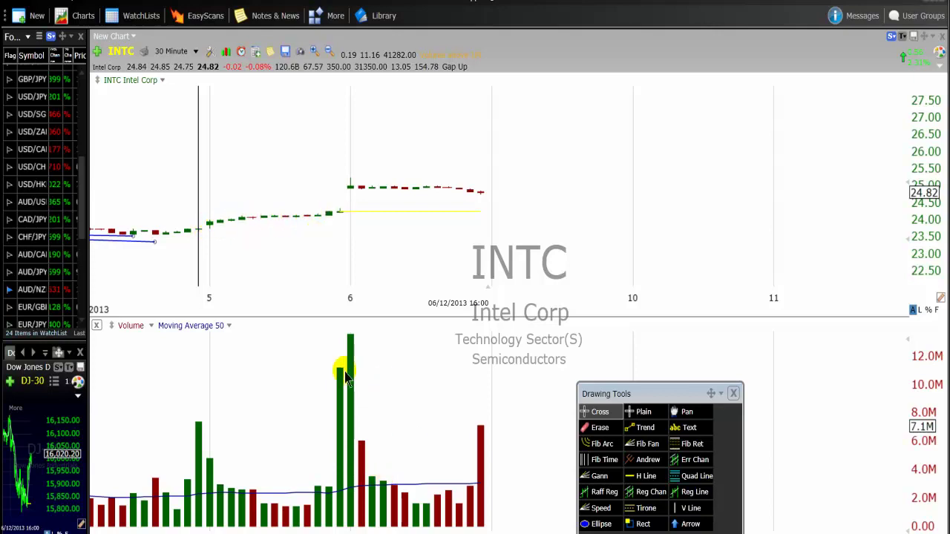
# - Mark the December 5 closing candle and the December 6 opening candle in turn with the vertical line, and move it aside
pyautogui.moveTo(198, 191)
pyautogui.mouseDown()
pyautogui.moveTo(300, 235)
pyautogui.moveTo(333, 269)
pyautogui.moveTo(334, 299)
pyautogui.mouseUp()
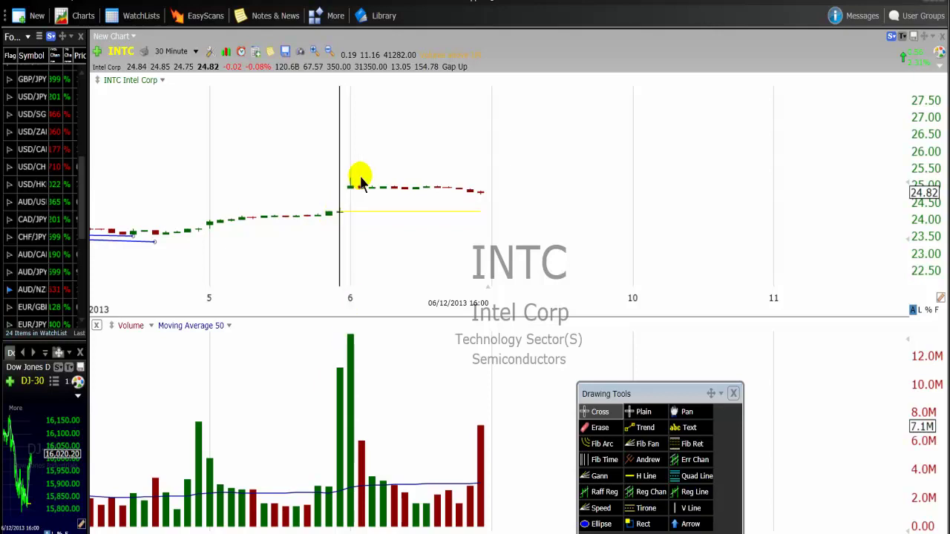
pyautogui.moveTo(339, 189)
pyautogui.mouseDown()
pyautogui.moveTo(359, 194)
pyautogui.moveTo(349, 187)
pyautogui.mouseUp()
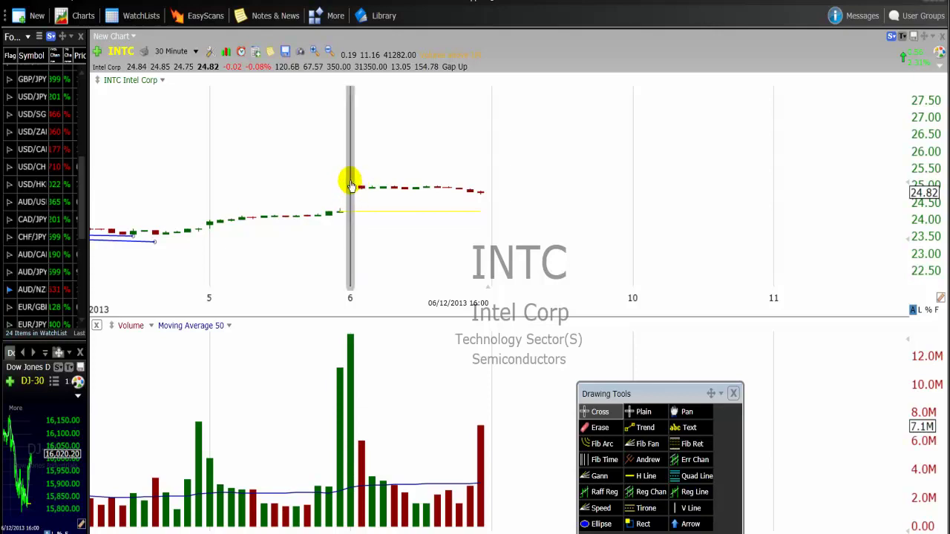
pyautogui.moveTo(346, 205); pyautogui.dragTo(318, 208)
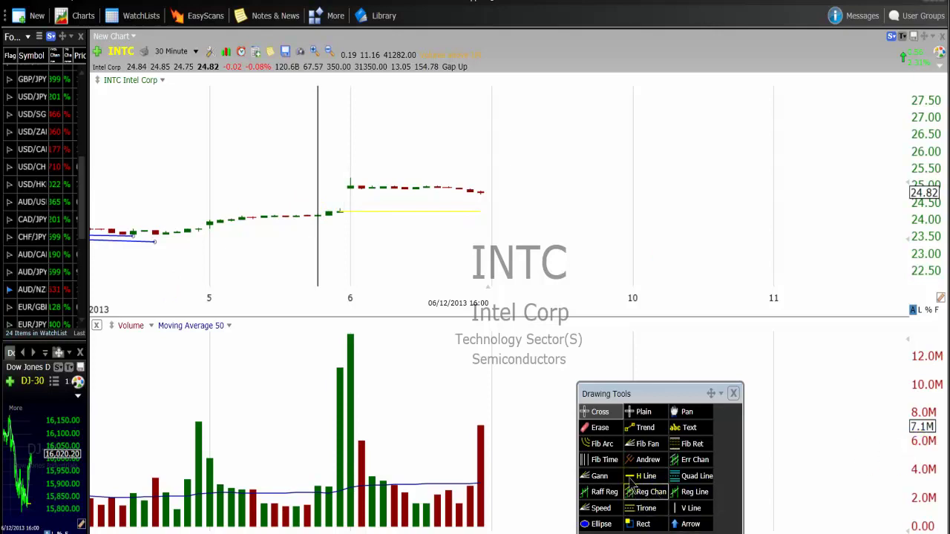
# - Draw horizontal lines at the high and low of the December 6 opening candle, and move the vertical line onto that candle
pyautogui.click(629, 475)
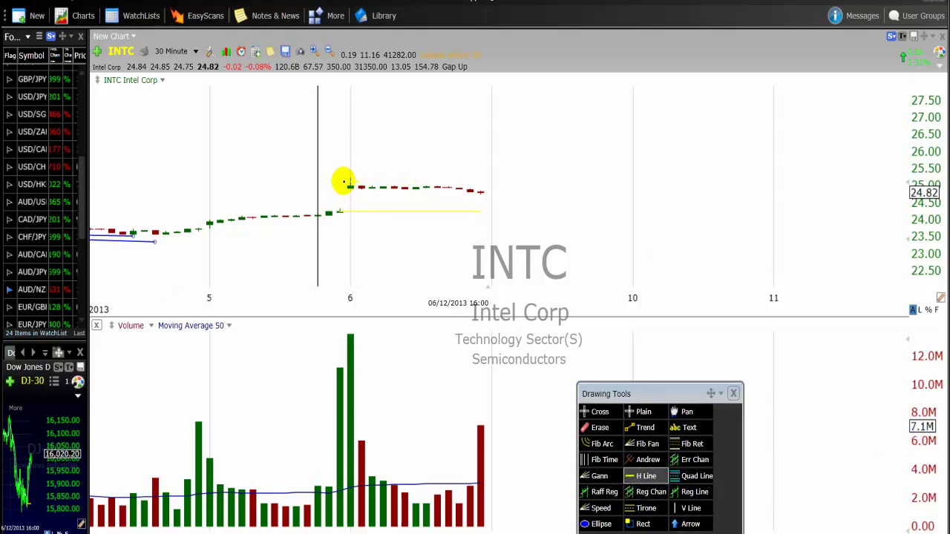
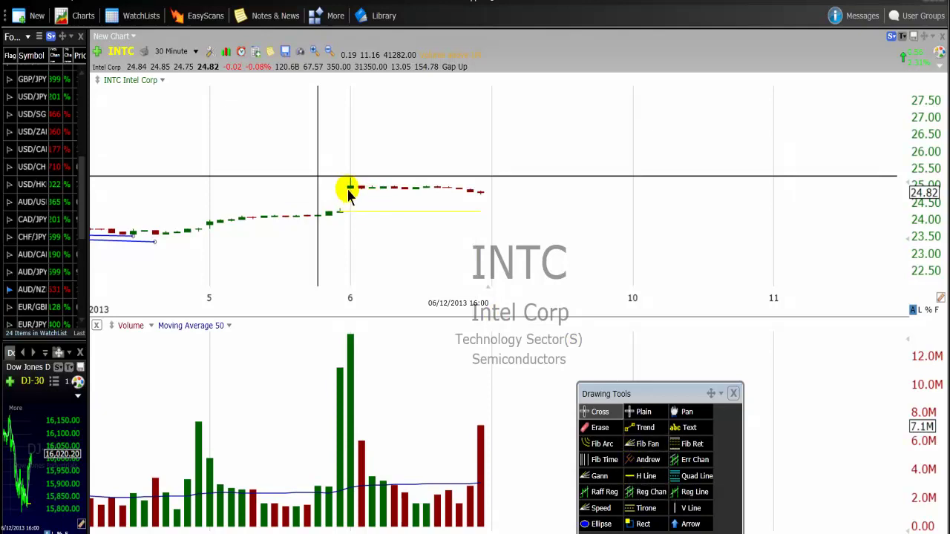
pyautogui.click(645, 476)
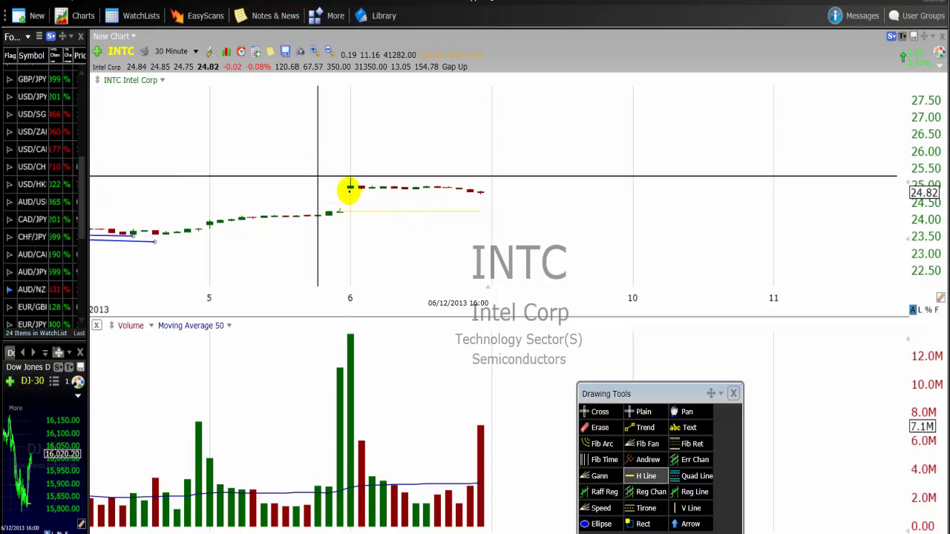
pyautogui.click(349, 189)
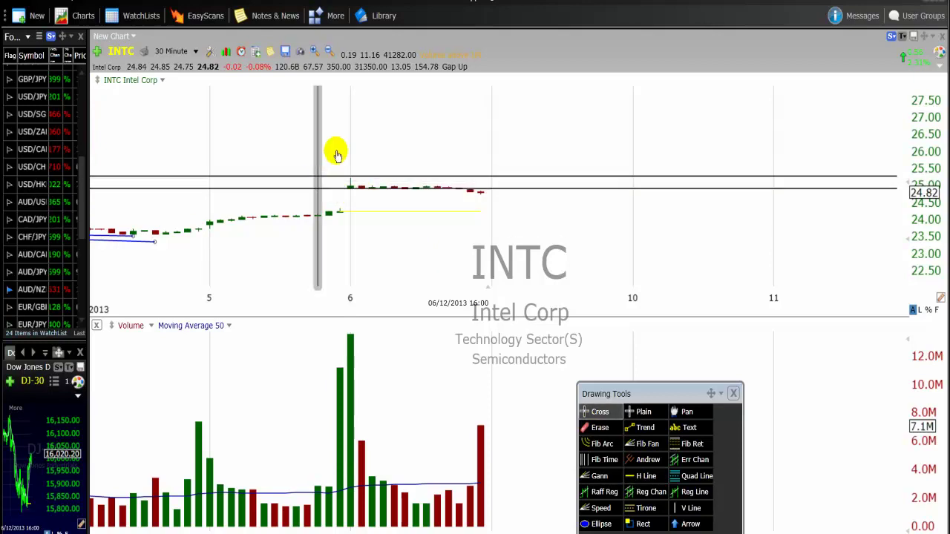
pyautogui.moveTo(336, 154); pyautogui.dragTo(346, 148)
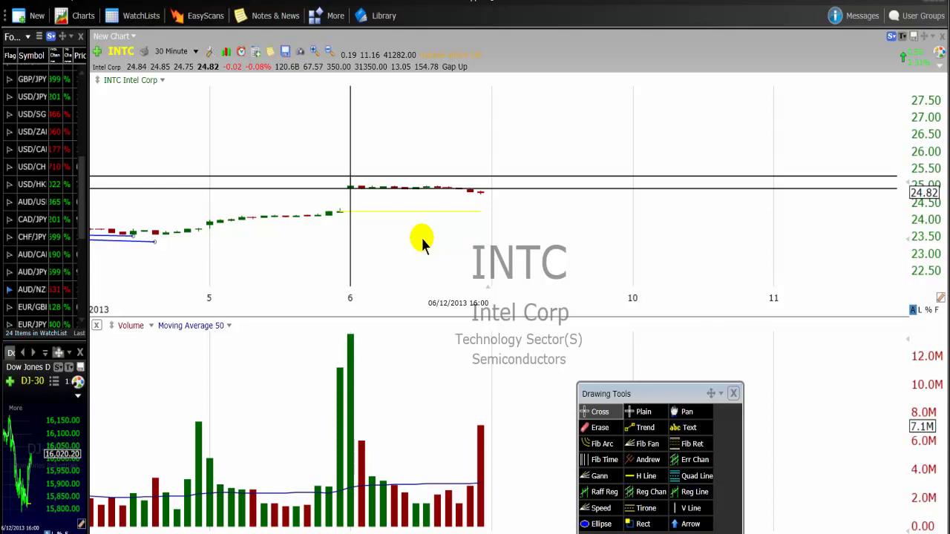
# - Switch the INTC chart to the 2-minute timeframe with the December 6 session in view
pyautogui.scroll(2, 314, 225)
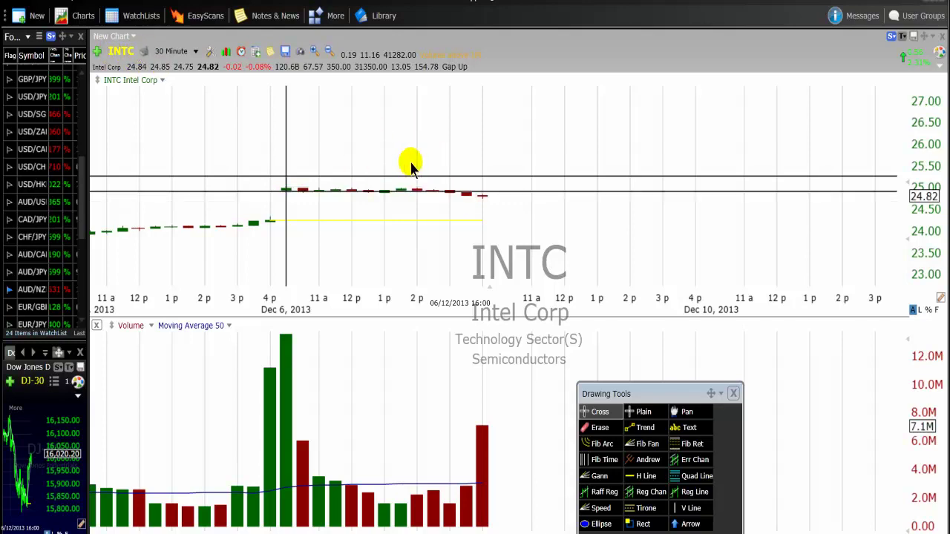
pyautogui.scroll(5, 314, 142)
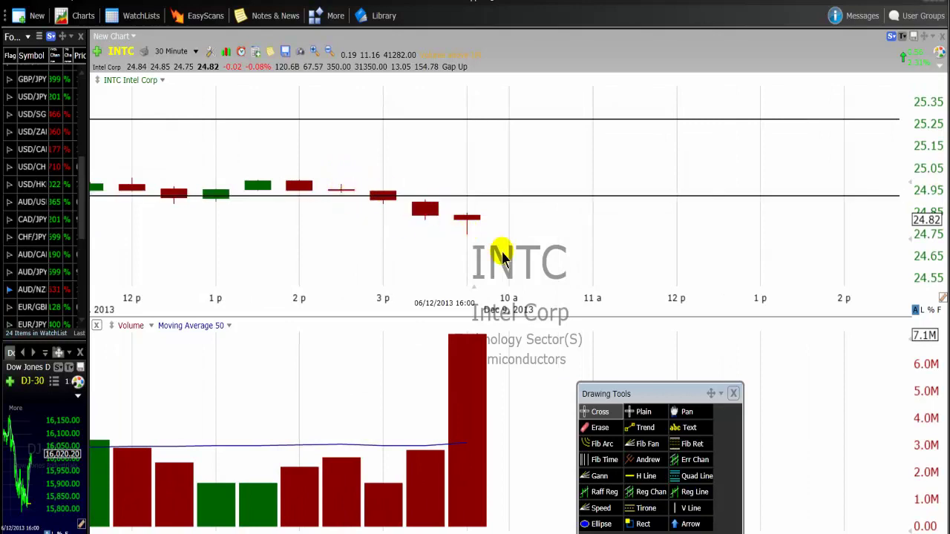
pyautogui.click(197, 54)
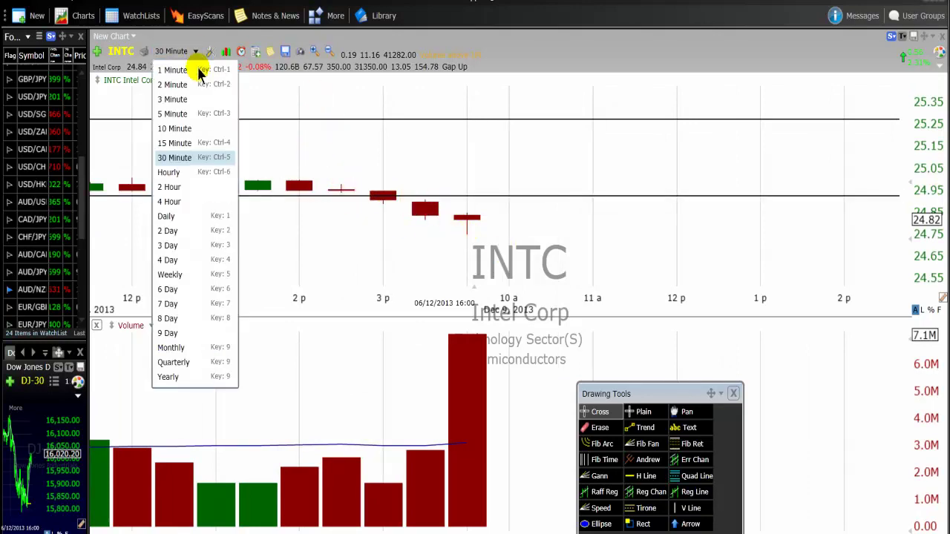
pyautogui.click(173, 84)
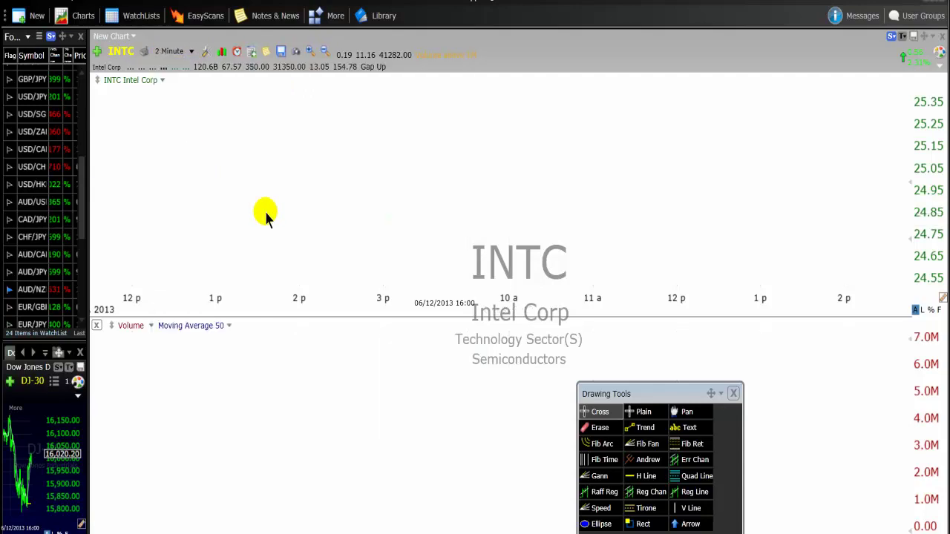
pyautogui.scroll(-6, 277, 234)
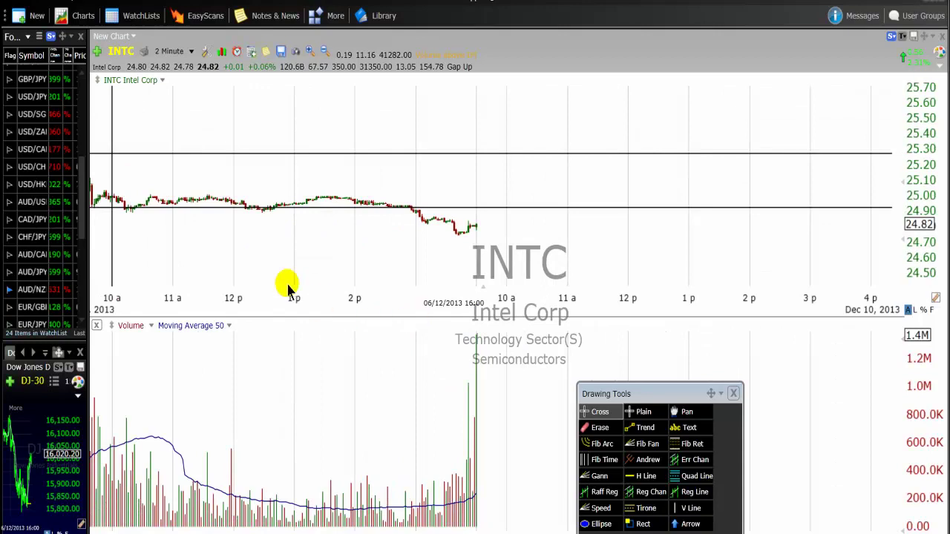
# - Draw two descending trend lines above and below the December 6 afternoon decline, extending past the last candle as a channel
pyautogui.click(635, 429)
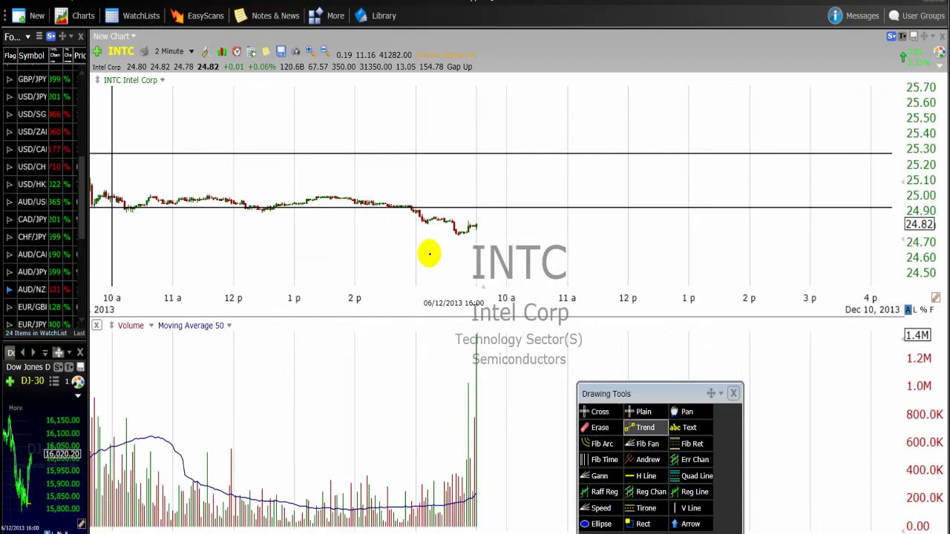
pyautogui.moveTo(324, 188)
pyautogui.mouseDown()
pyautogui.moveTo(527, 253)
pyautogui.moveTo(602, 252)
pyautogui.mouseUp()
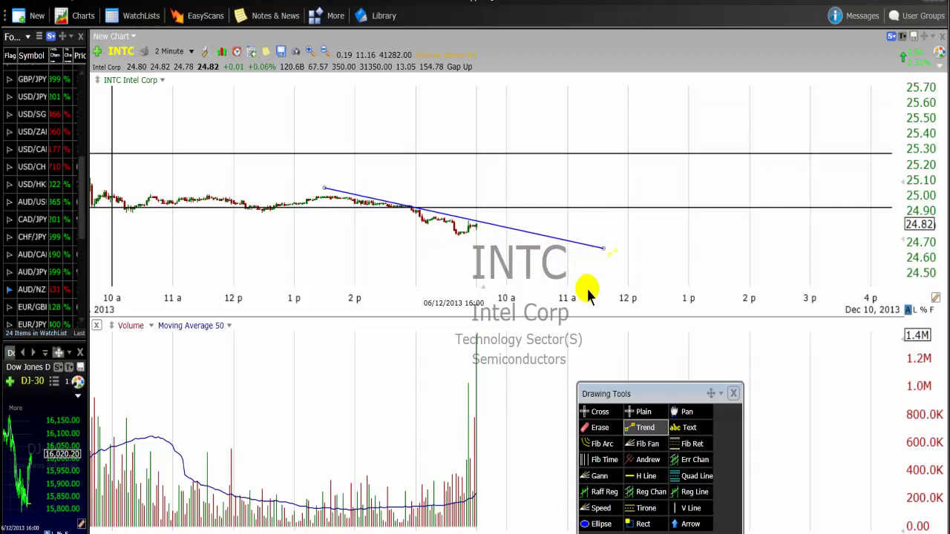
pyautogui.click(640, 428)
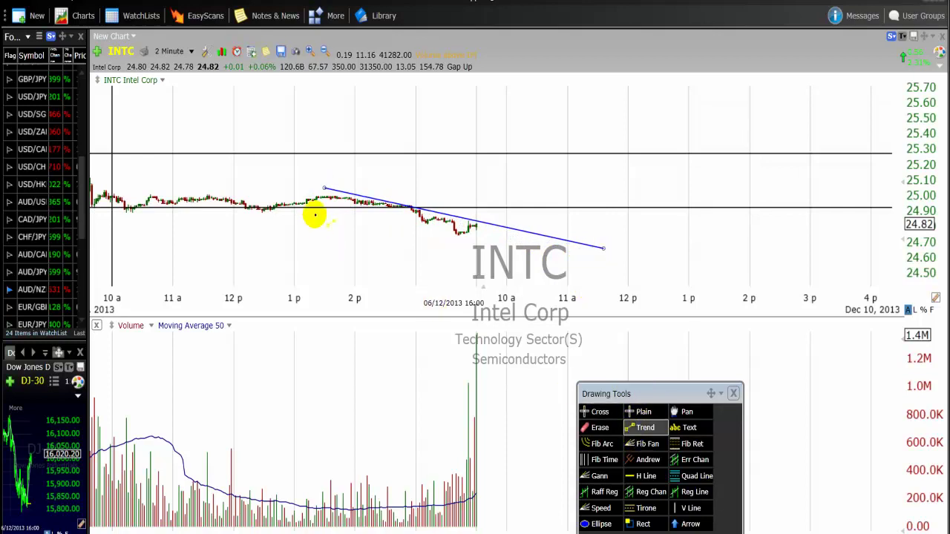
pyautogui.moveTo(314, 198)
pyautogui.mouseDown()
pyautogui.moveTo(427, 241)
pyautogui.moveTo(530, 262)
pyautogui.moveTo(582, 259)
pyautogui.mouseUp()
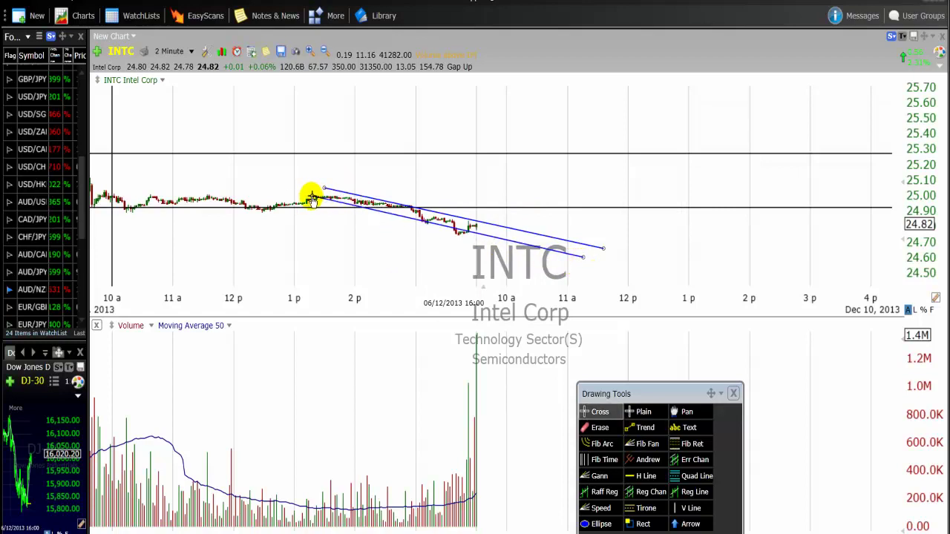
pyautogui.scroll(4, 250, 189)
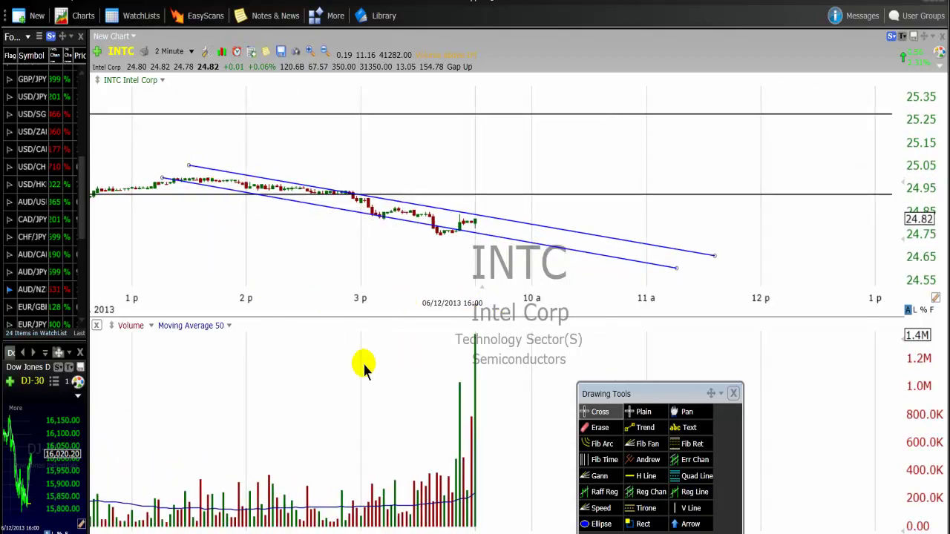
pyautogui.click(458, 213)
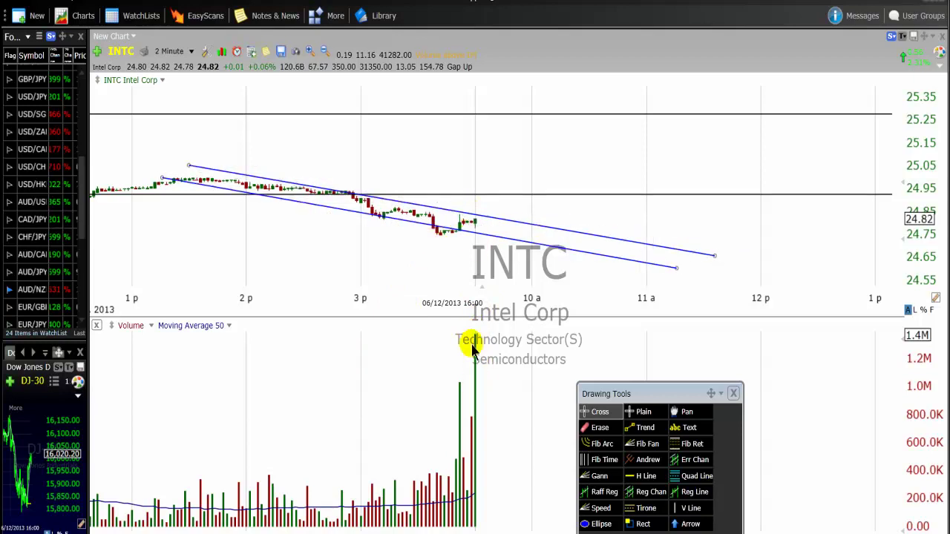
# - Return the INTC chart to the 30-minute timeframe and show the sessions from December 3 onward
pyautogui.click(192, 51)
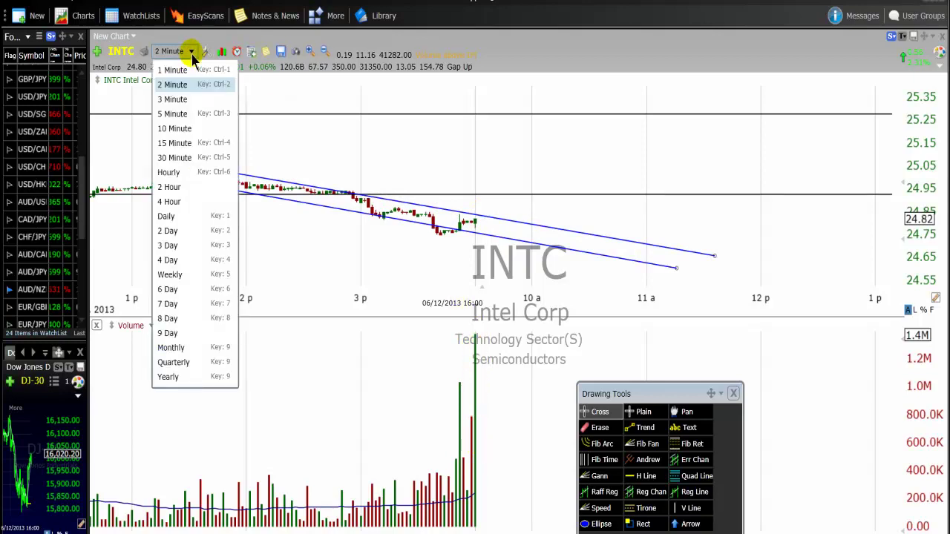
pyautogui.click(167, 159)
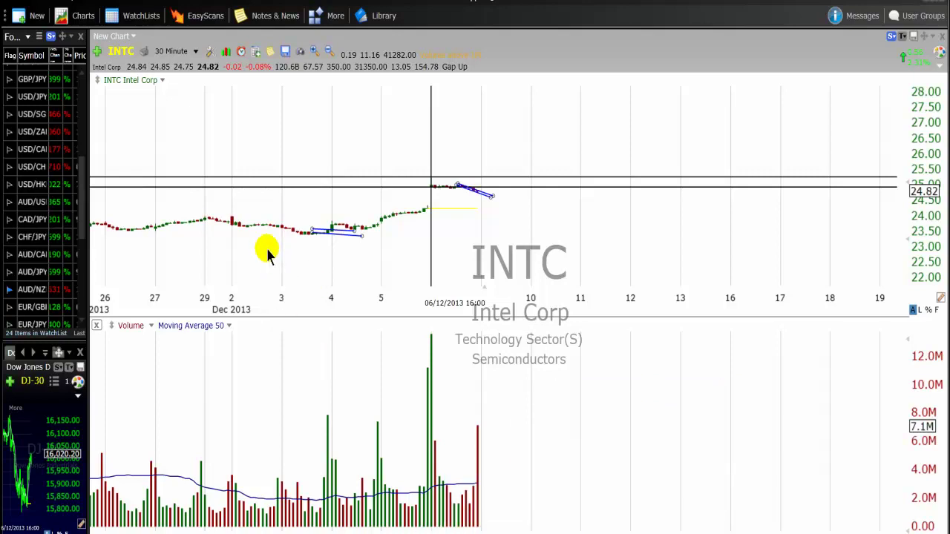
pyautogui.scroll(4, 297, 418)
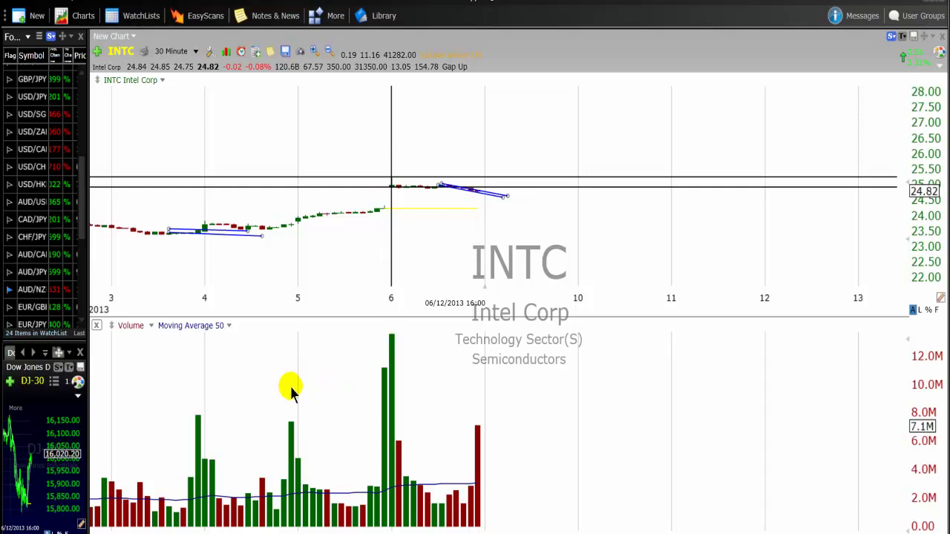
# - Delete both horizontal lines at the high and low of the December 6 opening candle
pyautogui.scroll(-5, 225, 371)
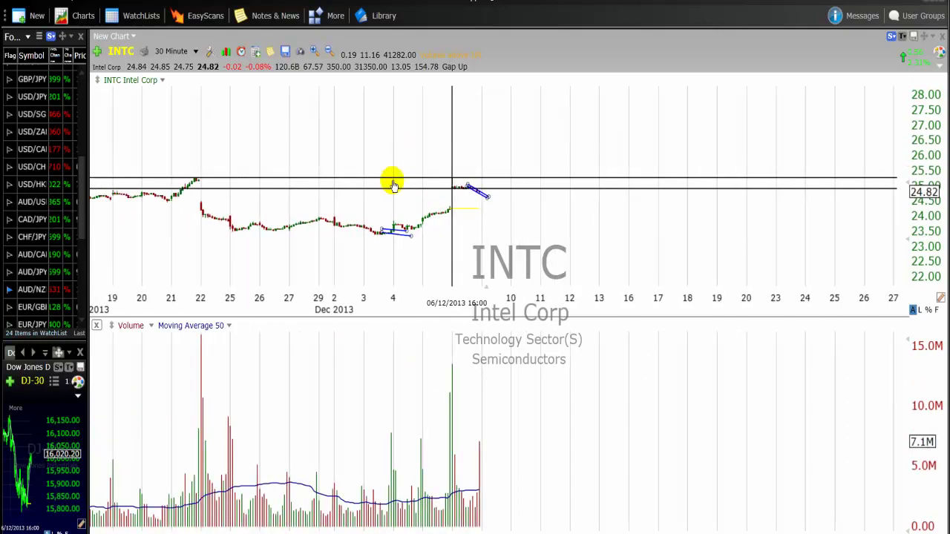
pyautogui.rightClick(393, 184)
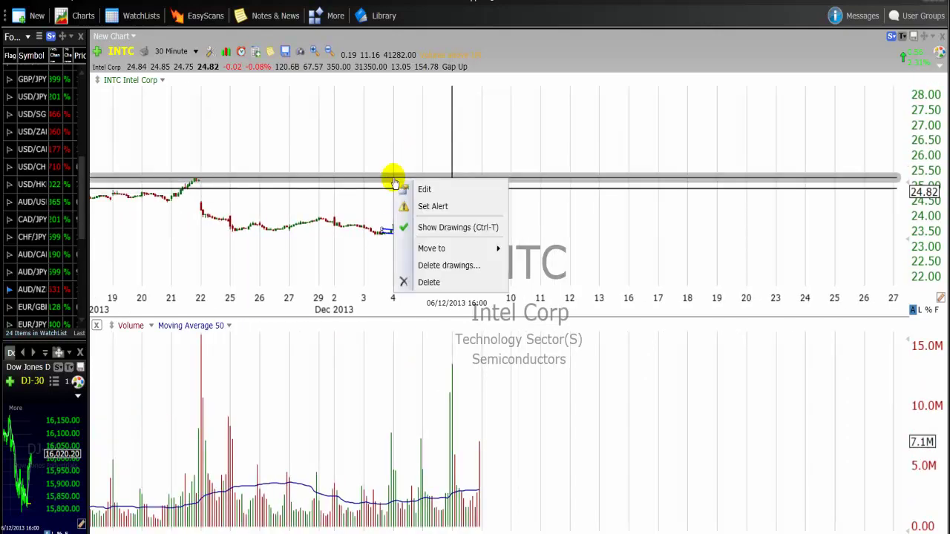
pyautogui.click(421, 283)
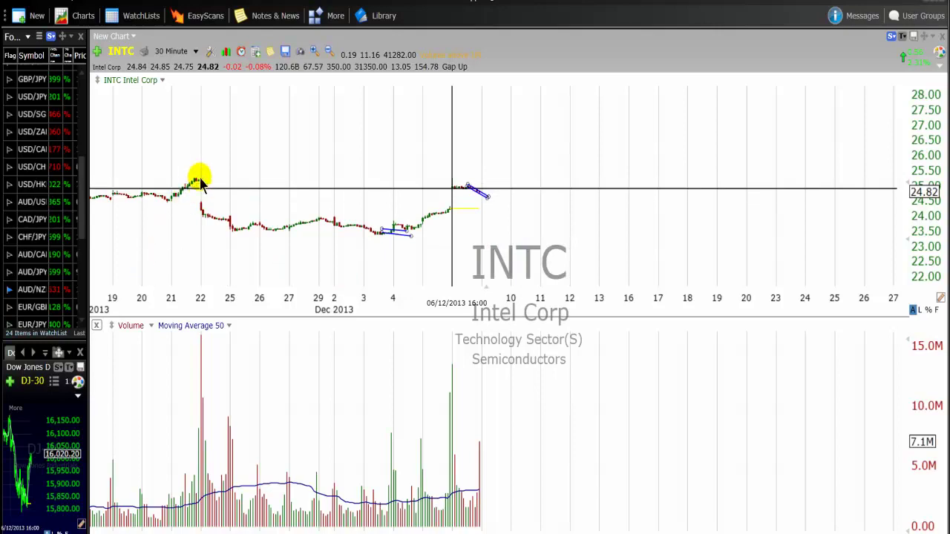
pyautogui.click(259, 193)
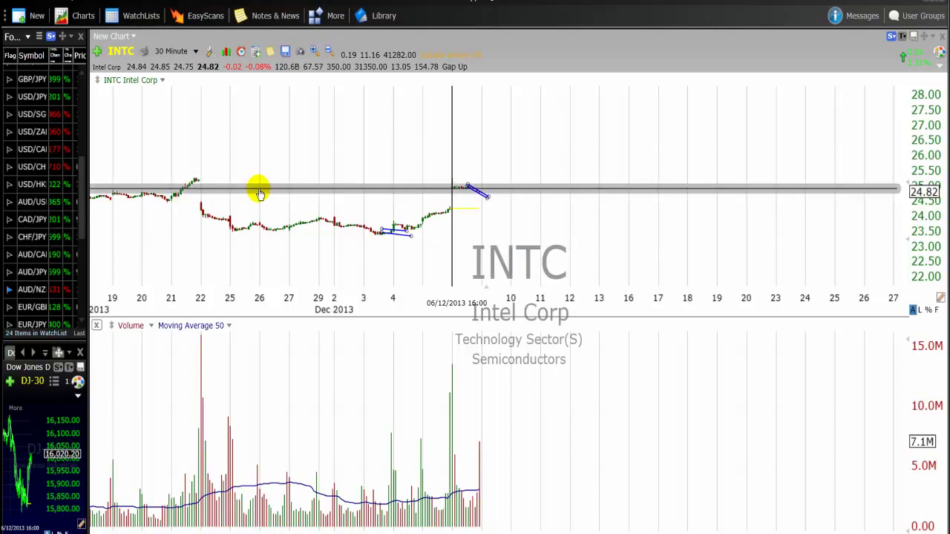
pyautogui.rightClick(259, 193)
pyautogui.click(274, 292)
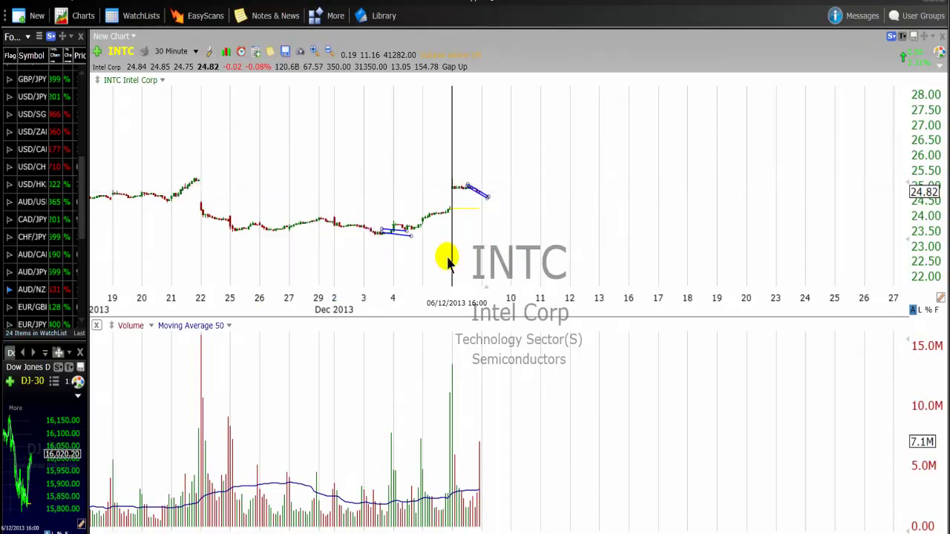
# - Delete all remaining drawings for INTC in one operation, using the All Drawings for INTC option
pyautogui.rightClick(401, 231)
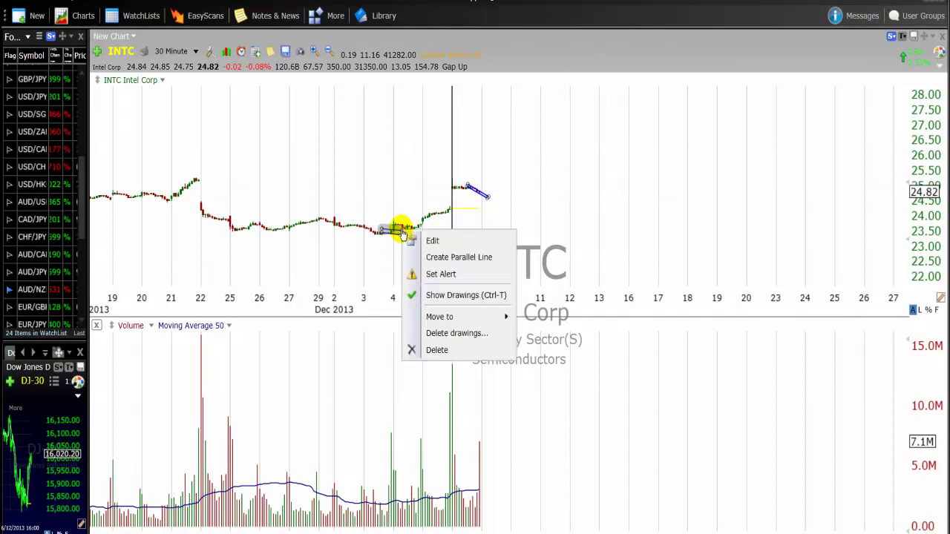
pyautogui.click(434, 334)
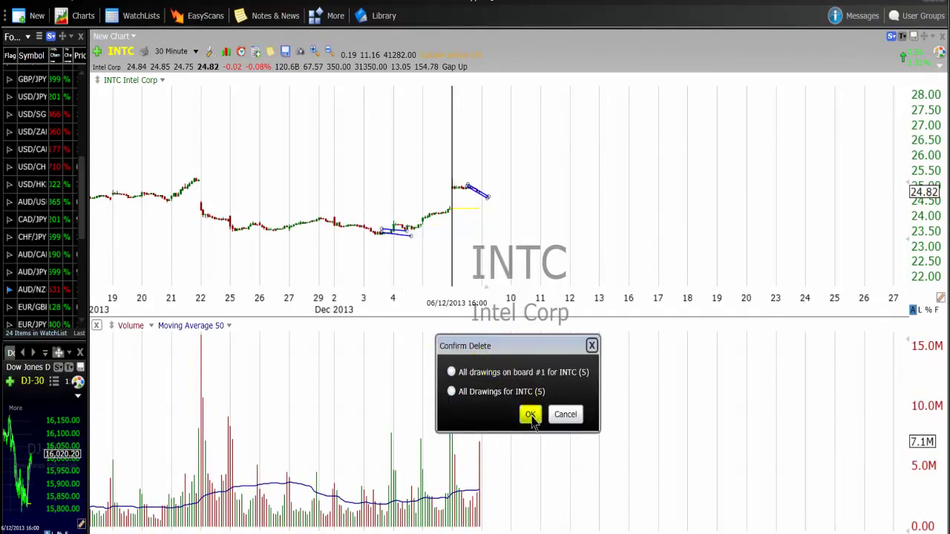
pyautogui.click(528, 416)
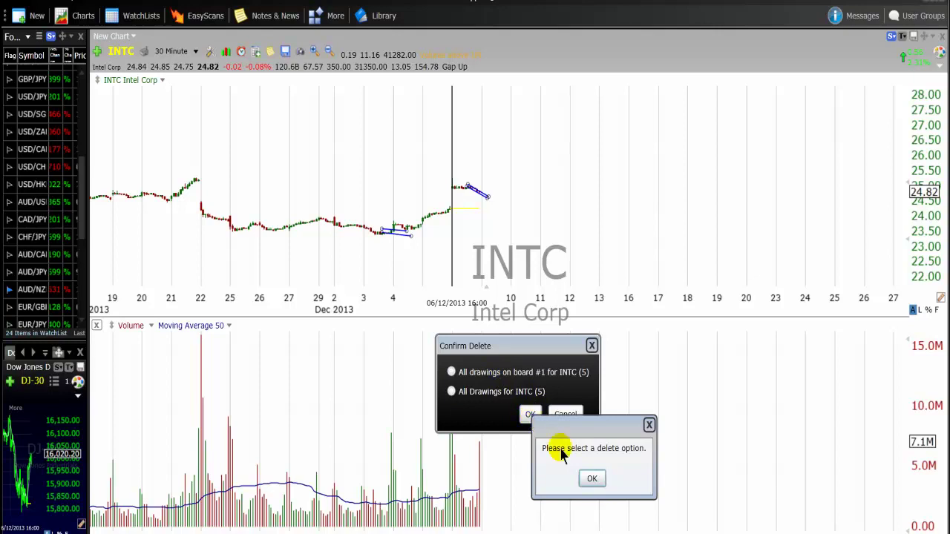
pyautogui.click(649, 426)
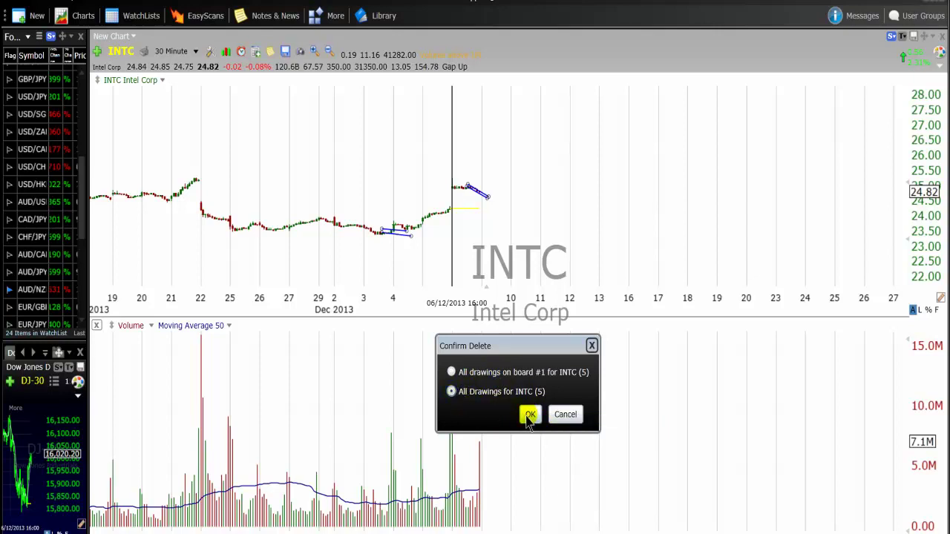
pyautogui.click(529, 415)
# - Draw vertical lines through the closing candles of December 3 and December 4 above their tall volume bars
pyautogui.scroll(3, 195, 259)
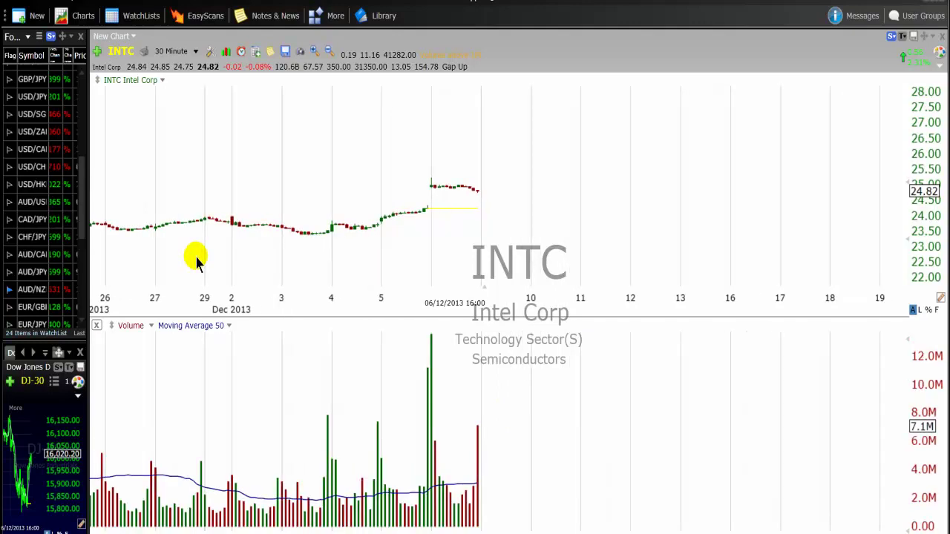
pyautogui.scroll(3, 197, 259)
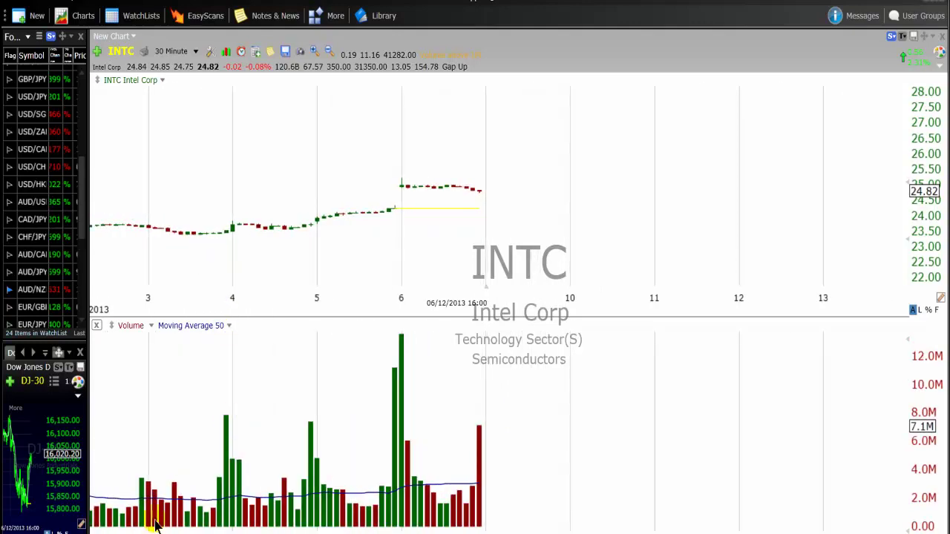
pyautogui.doubleClick(600, 356)
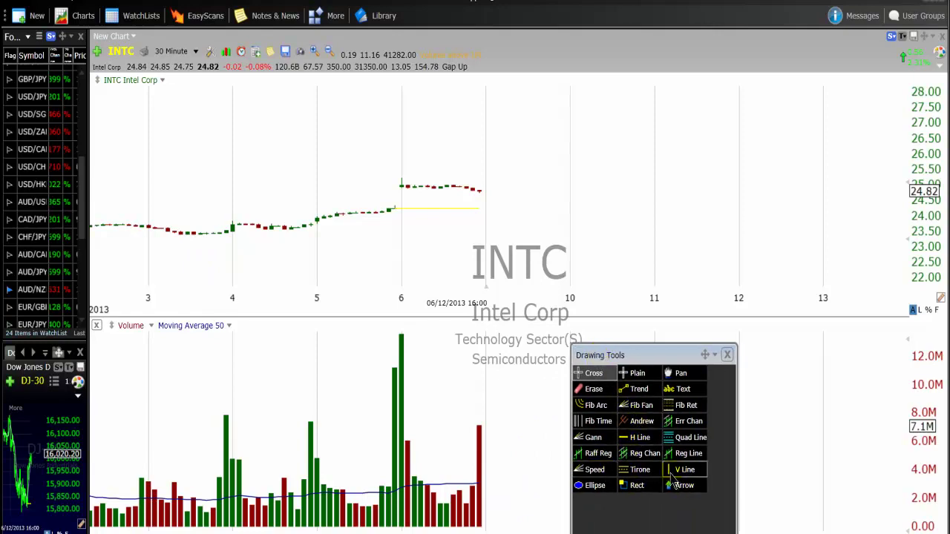
pyautogui.click(683, 470)
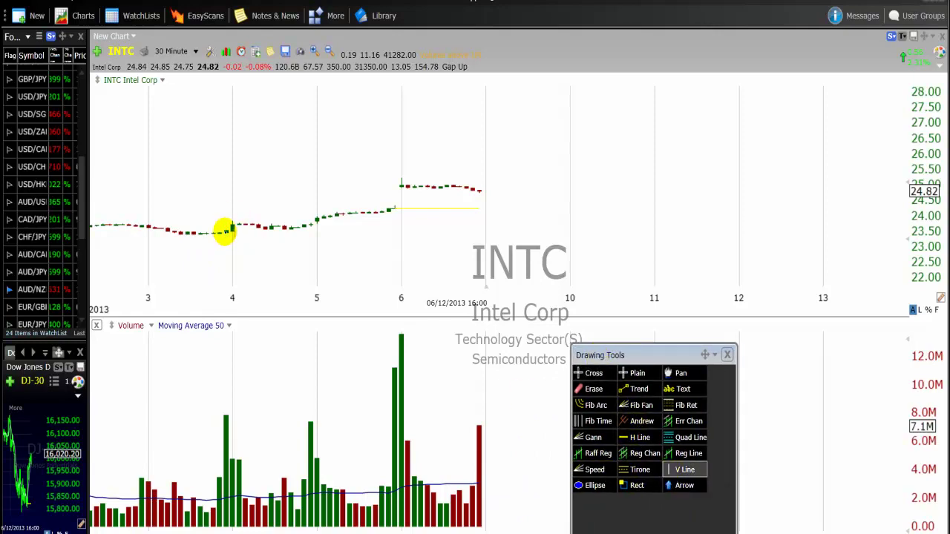
pyautogui.click(227, 233)
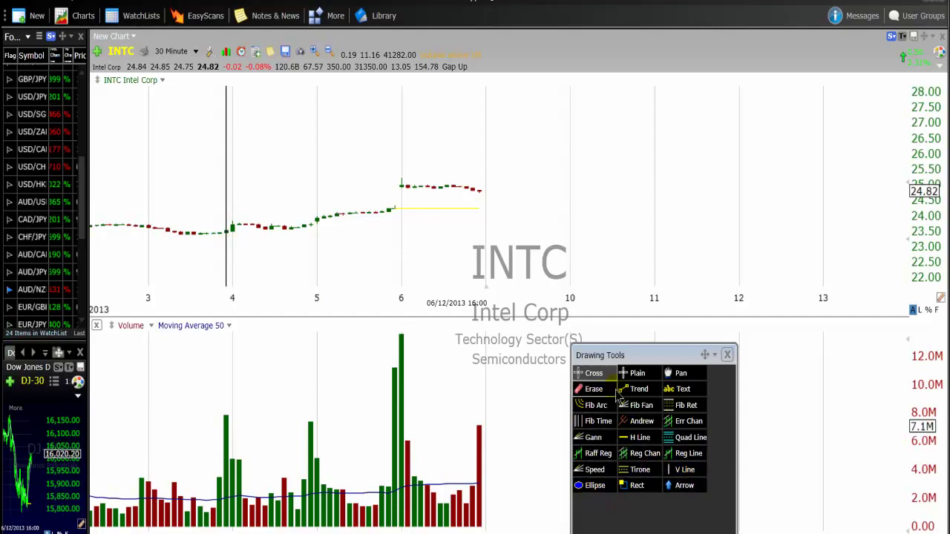
pyautogui.click(665, 469)
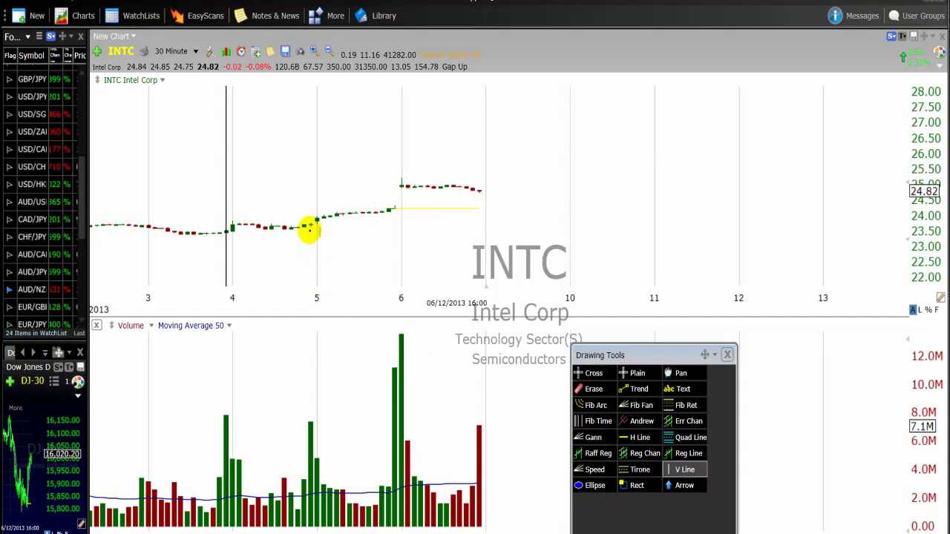
pyautogui.click(309, 230)
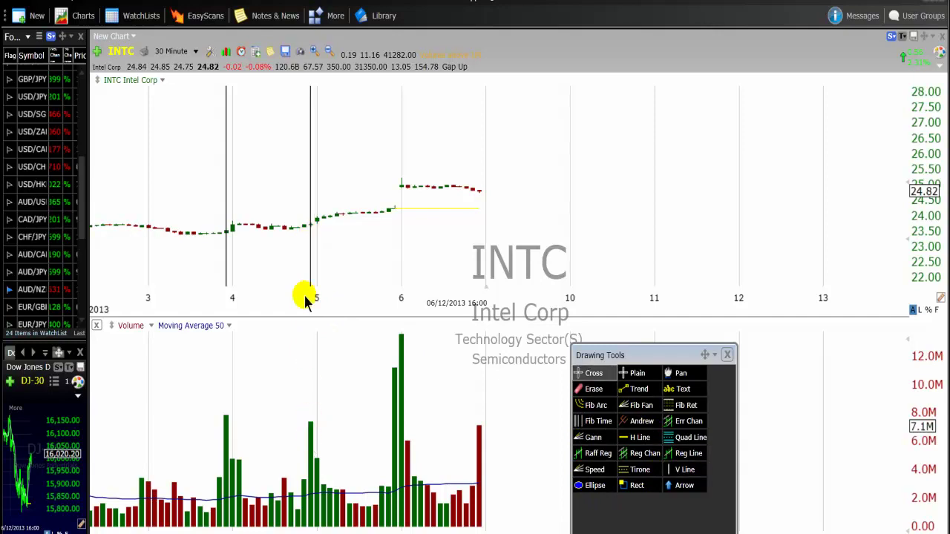
pyautogui.click(677, 469)
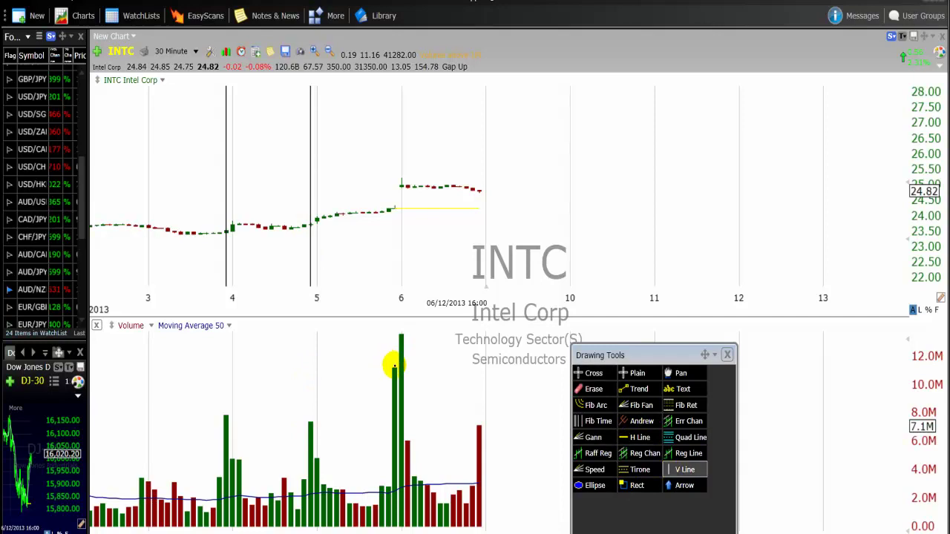
pyautogui.click(321, 360)
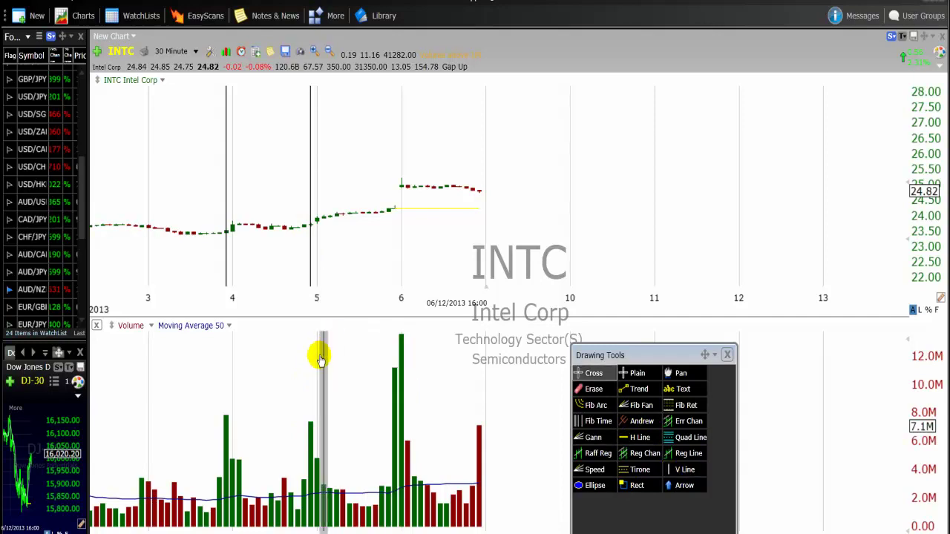
pyautogui.moveTo(321, 360); pyautogui.dragTo(335, 361)
pyautogui.rightClick(335, 364)
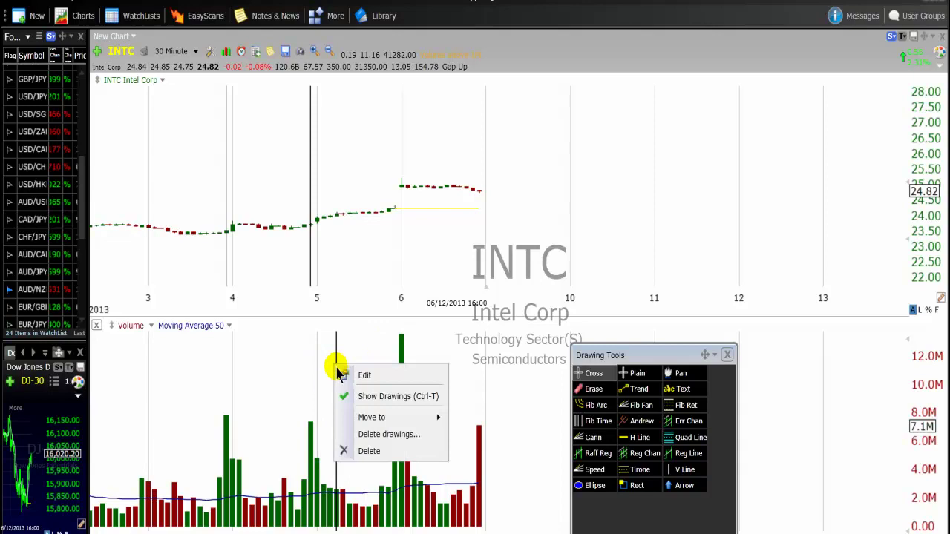
pyautogui.click(365, 450)
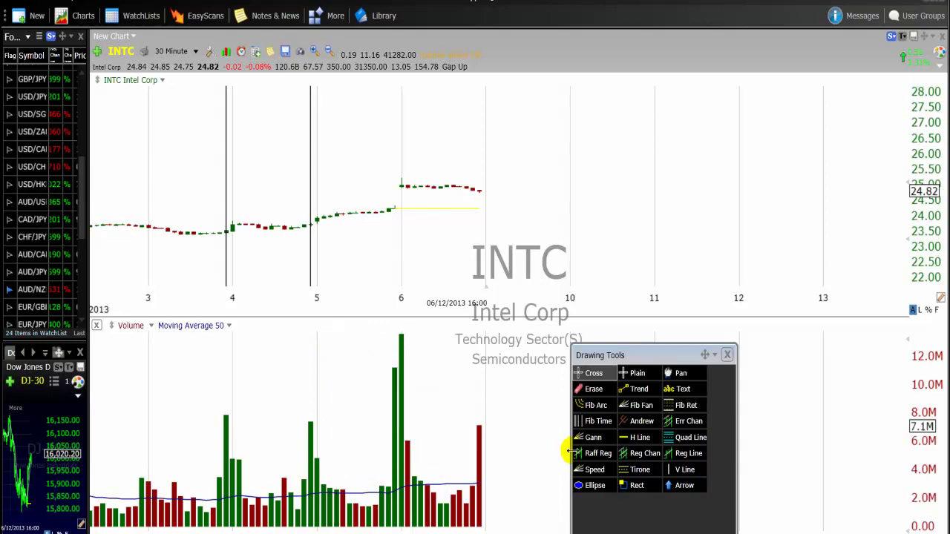
# - Place a vertical line on the December 5 closing candle and move the Drawing Tools palette clear of the volume bars
pyautogui.click(674, 472)
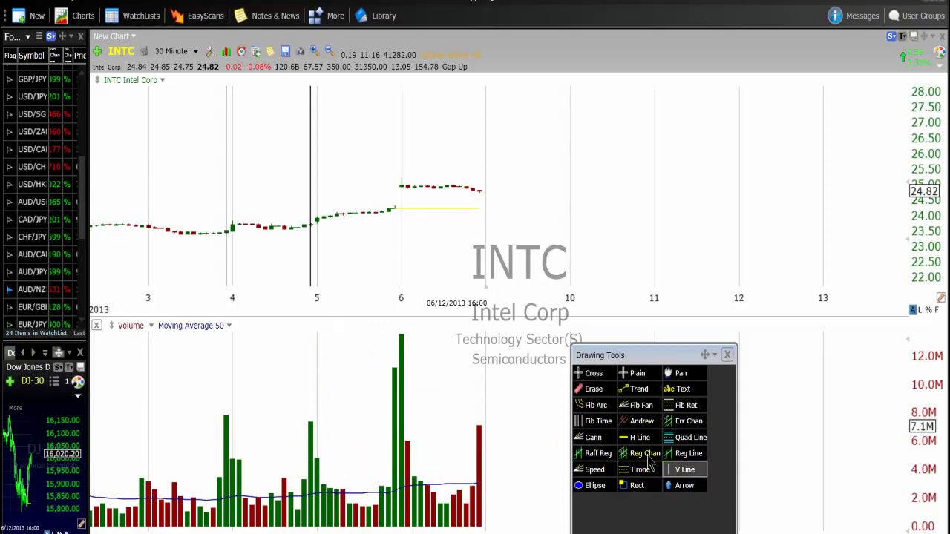
pyautogui.click(387, 213)
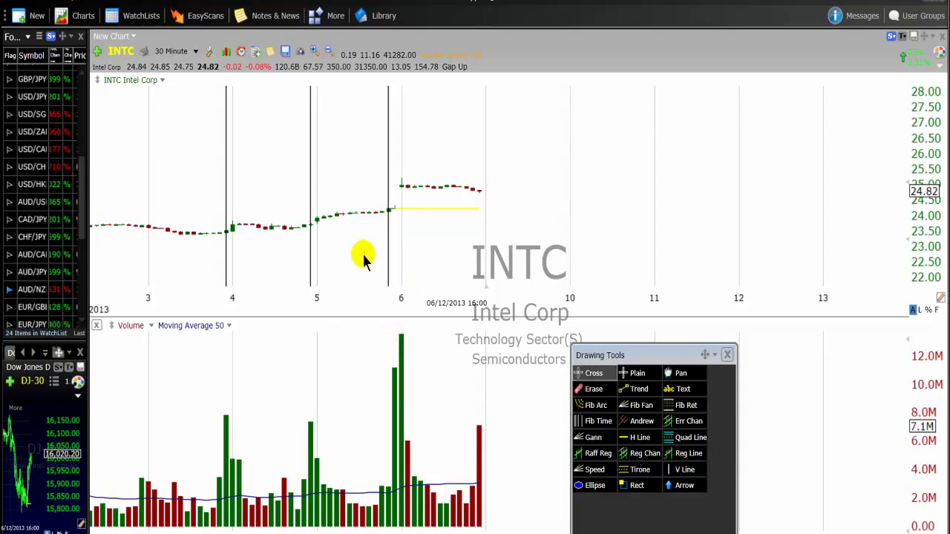
pyautogui.moveTo(363, 254); pyautogui.dragTo(388, 261)
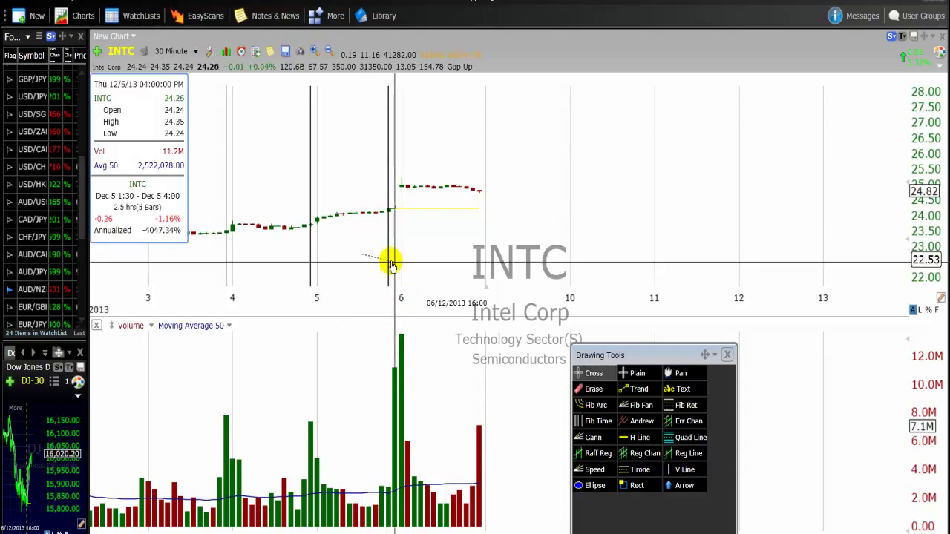
pyautogui.moveTo(388, 216)
pyautogui.mouseDown()
pyautogui.moveTo(407, 221)
pyautogui.moveTo(391, 218)
pyautogui.moveTo(408, 233)
pyautogui.moveTo(398, 215)
pyautogui.mouseUp()
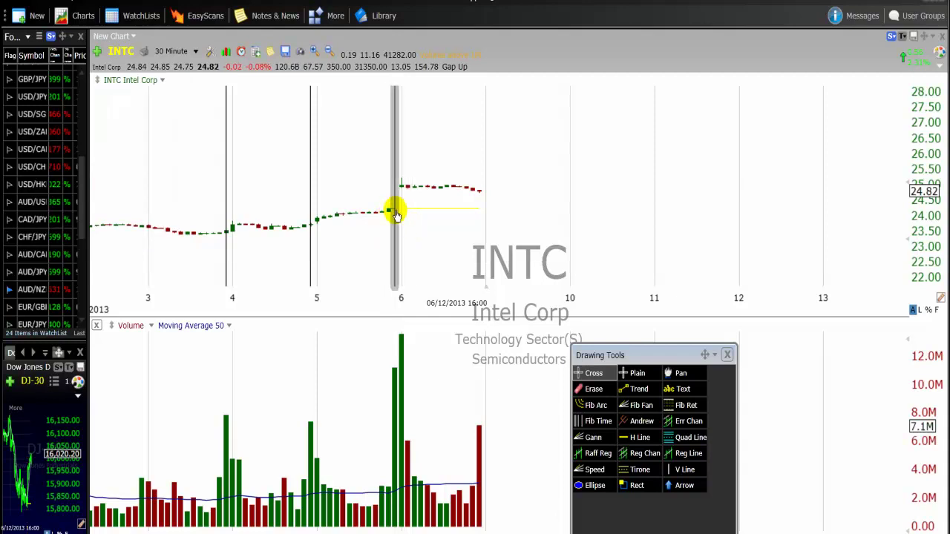
pyautogui.moveTo(649, 358)
pyautogui.mouseDown()
pyautogui.moveTo(605, 377)
pyautogui.moveTo(660, 514)
pyautogui.mouseUp()
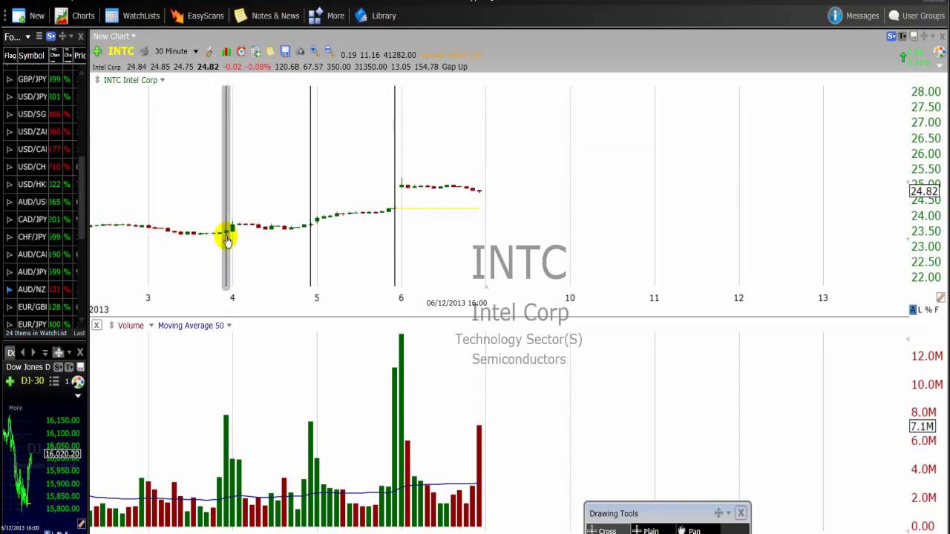
# - Check the 4:00 PM December 6 candle's values and move the vertical line from the December 5 closing candle onto it
pyautogui.moveTo(201, 174); pyautogui.dragTo(213, 211)
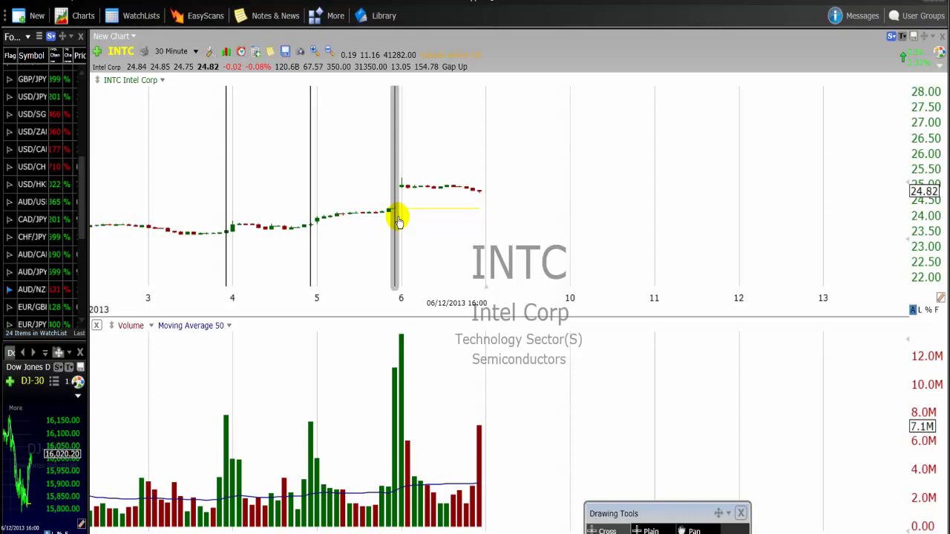
pyautogui.scroll(2, 431, 260)
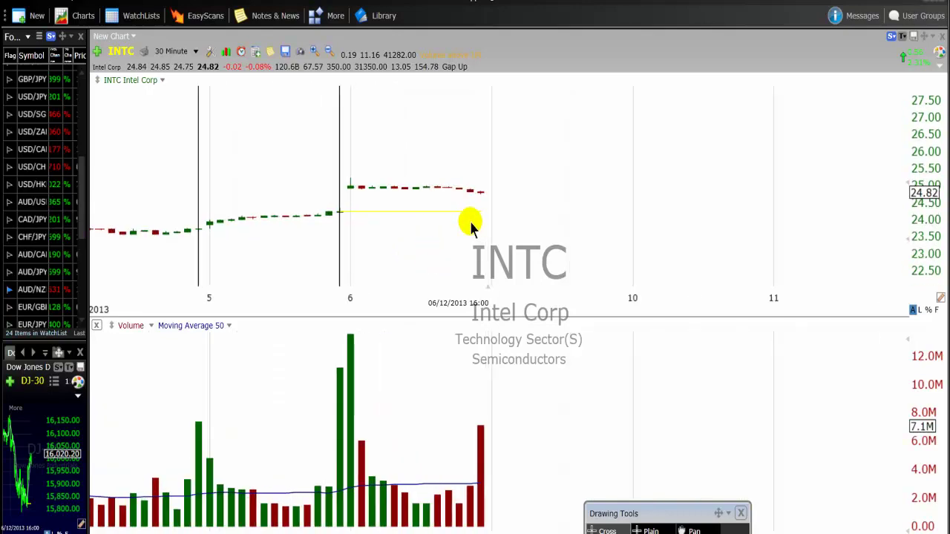
pyautogui.click(480, 192)
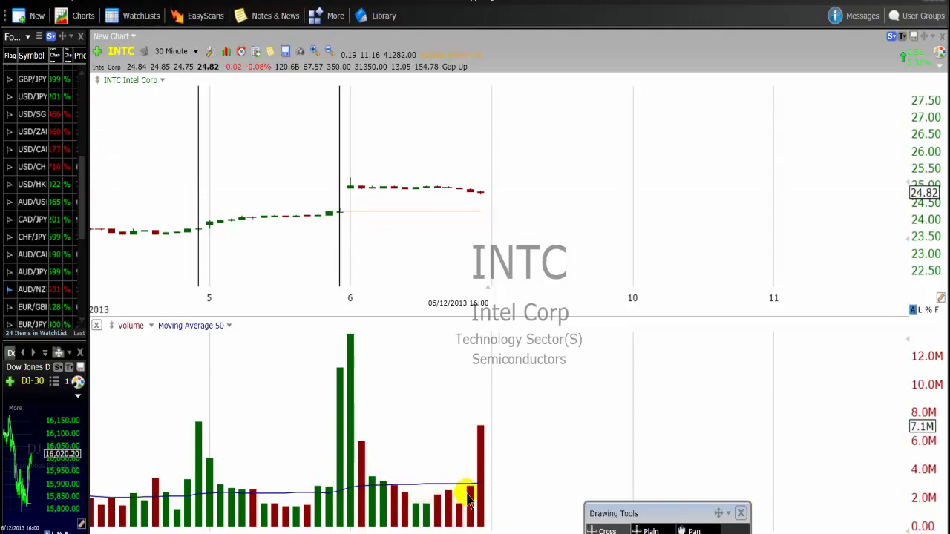
pyautogui.click(479, 195)
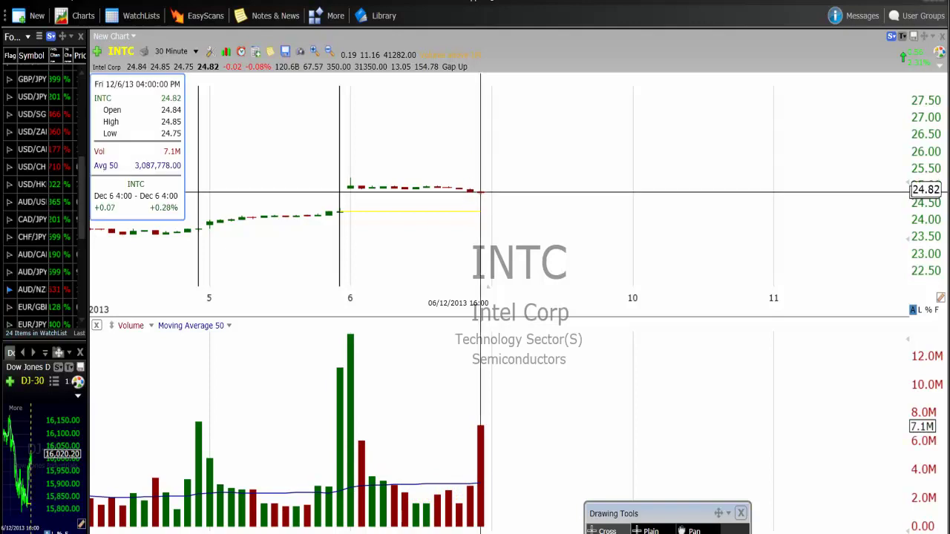
pyautogui.moveTo(338, 176); pyautogui.dragTo(481, 184)
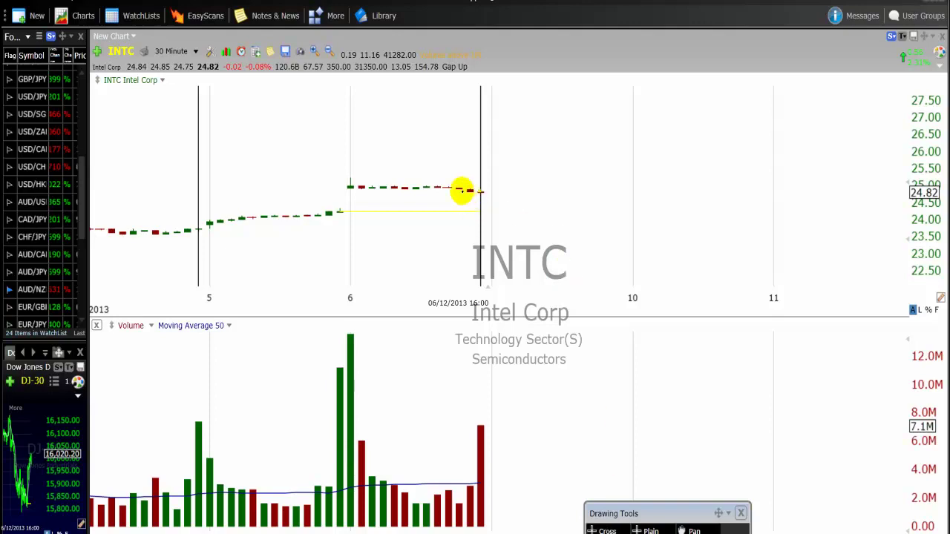
# - Draw two short, nearly horizontal trend lines above and below the December 6 closing candle, extending both equally far past it
pyautogui.moveTo(458, 188)
pyautogui.mouseDown()
pyautogui.moveTo(514, 189)
pyautogui.moveTo(494, 195)
pyautogui.moveTo(520, 198)
pyautogui.moveTo(498, 193)
pyautogui.mouseUp()
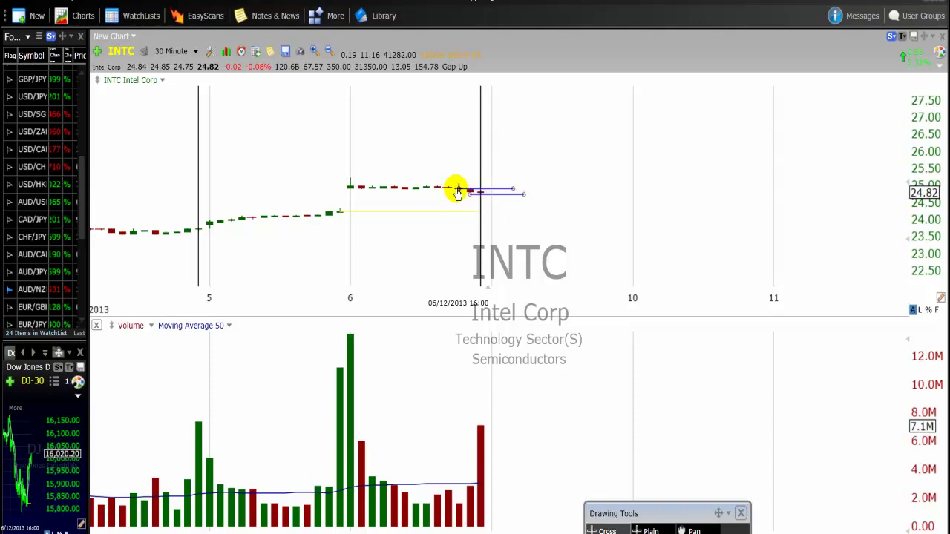
pyautogui.moveTo(514, 190); pyautogui.dragTo(525, 193)
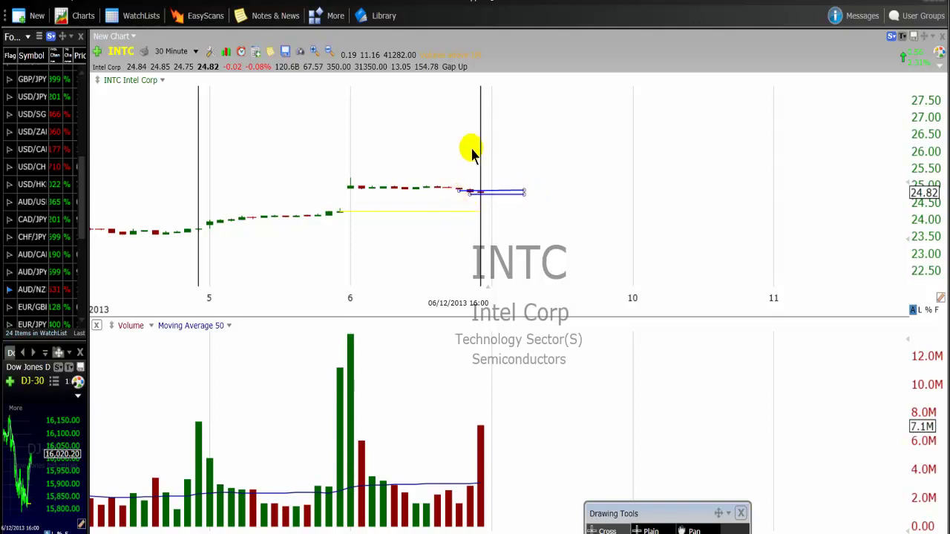
pyautogui.moveTo(468, 150); pyautogui.dragTo(481, 149)
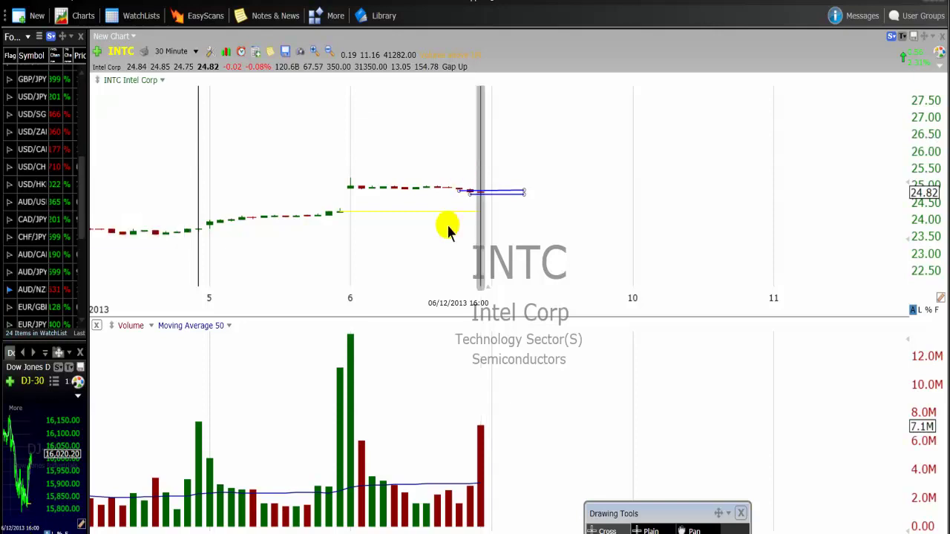
pyautogui.scroll(3, 378, 274)
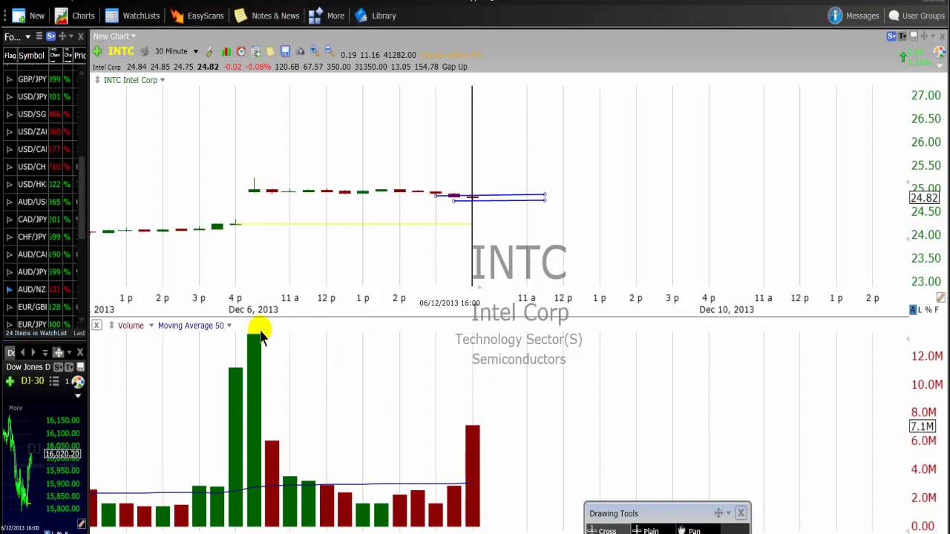
pyautogui.scroll(-5, 228, 380)
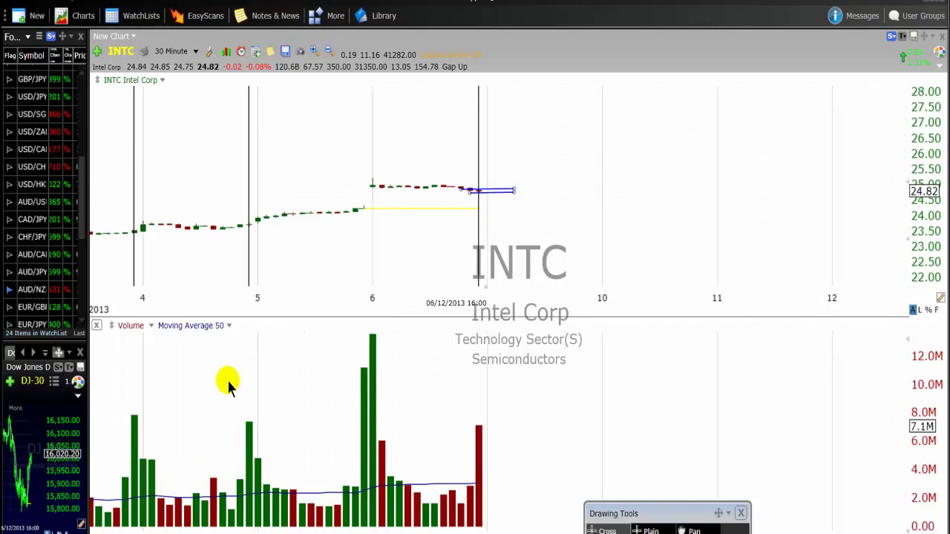